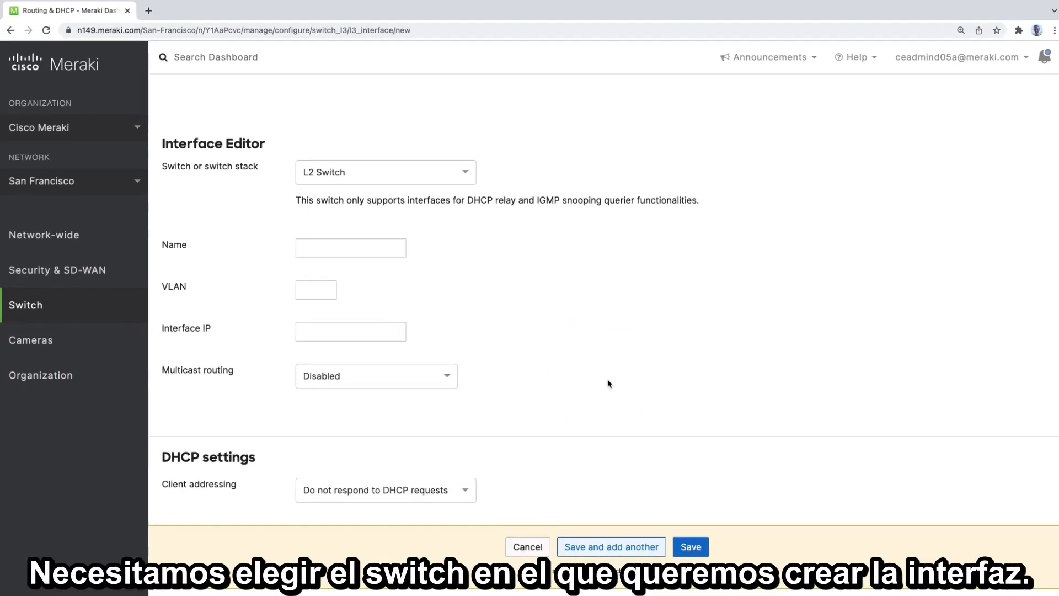
# - Choose L3 Switch as the switch for the new interface, name the interface Data and assign it VLAN 10
pyautogui.click(468, 174)
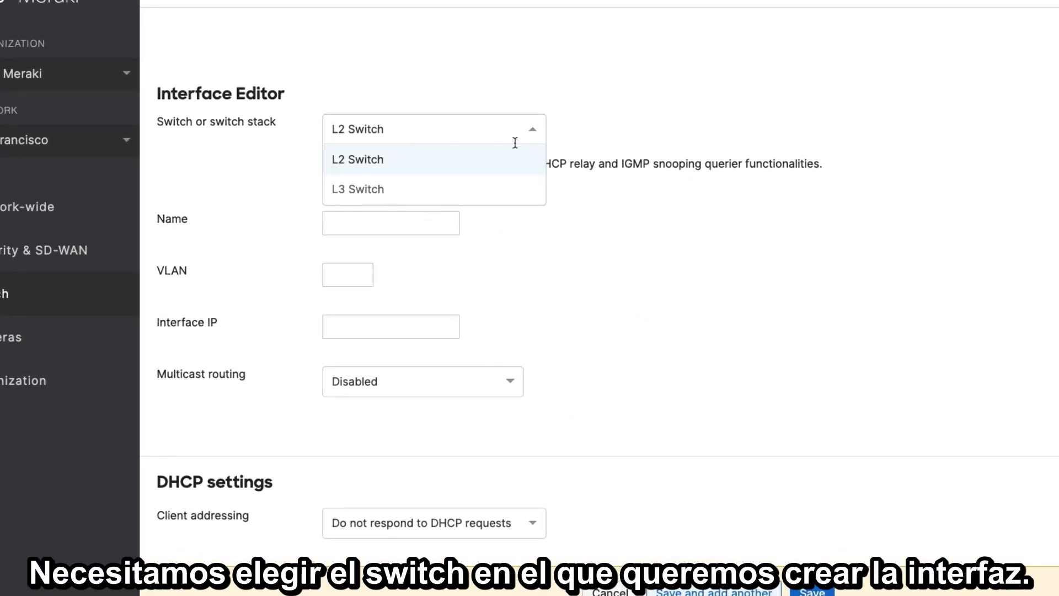
pyautogui.click(370, 191)
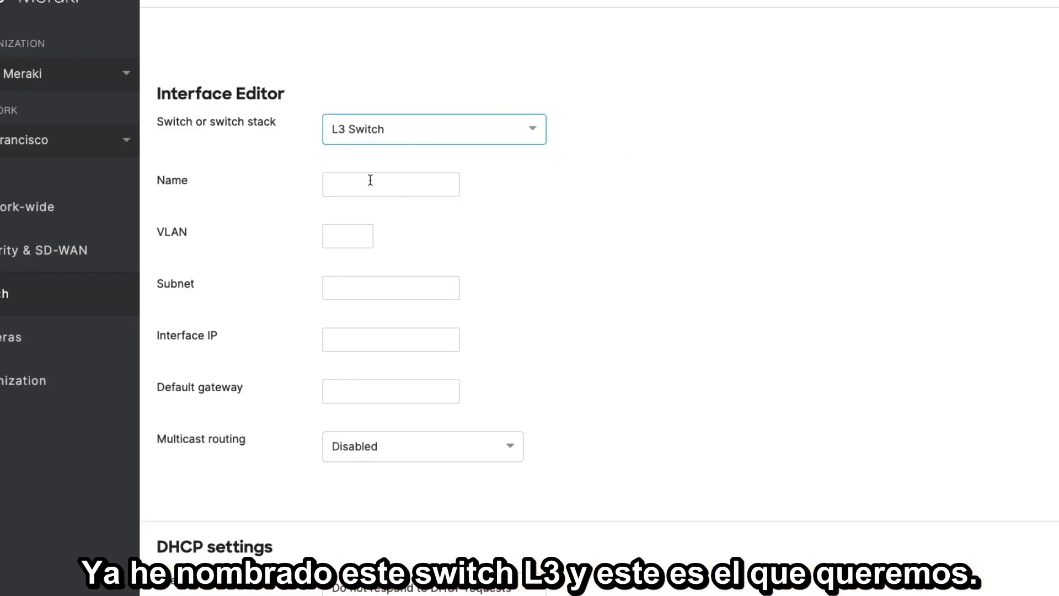
pyautogui.click(402, 185)
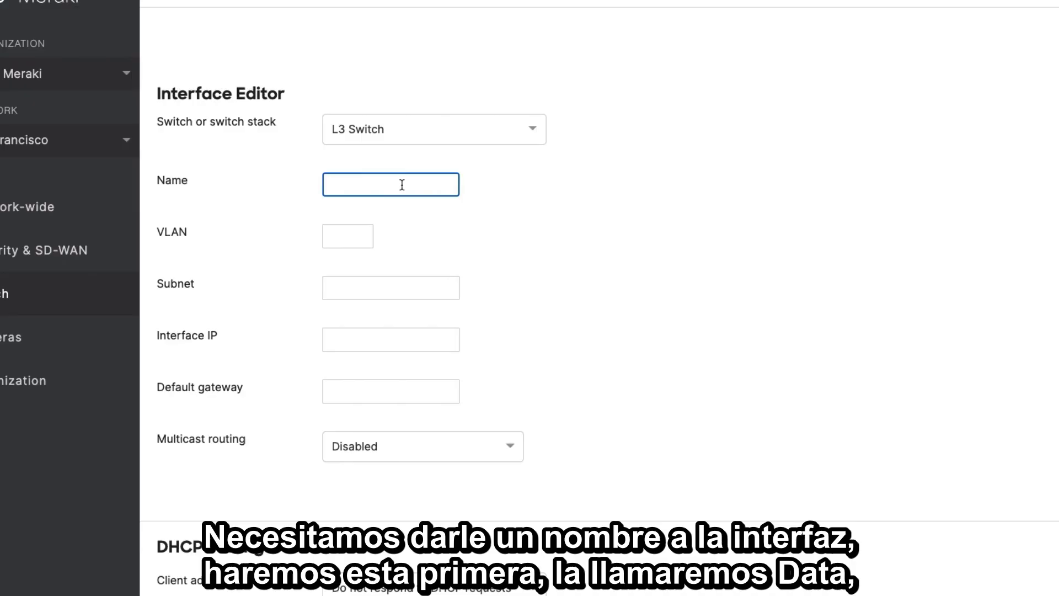
pyautogui.write('Data')
pyautogui.press('Tab')
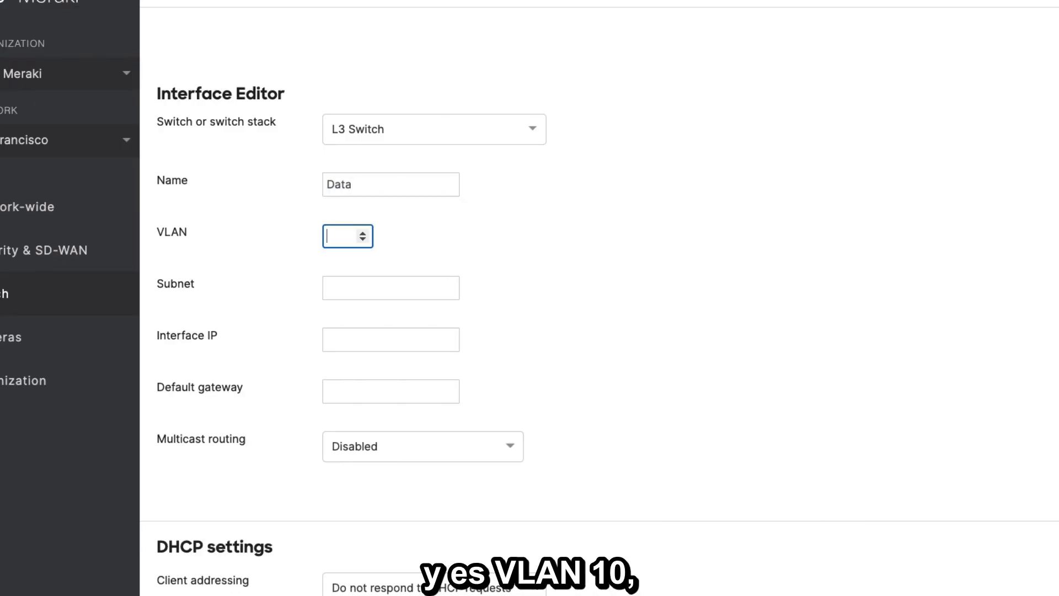
pyautogui.press('Tab')
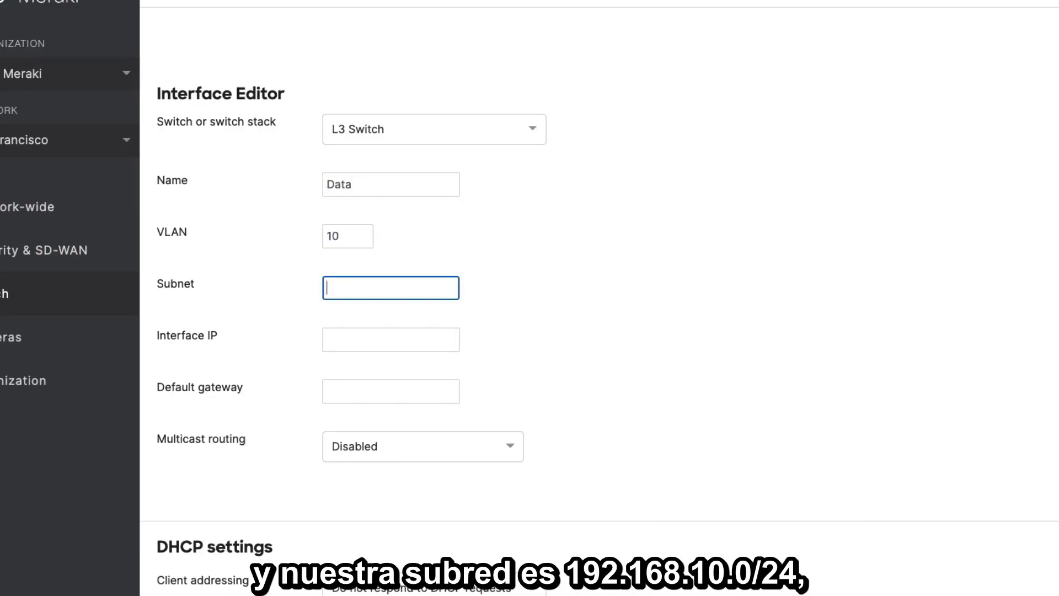
# - Set the Data interface's subnet to 192.168.10.0/24 and its interface IP to 192.168.10.1
pyautogui.write('192')
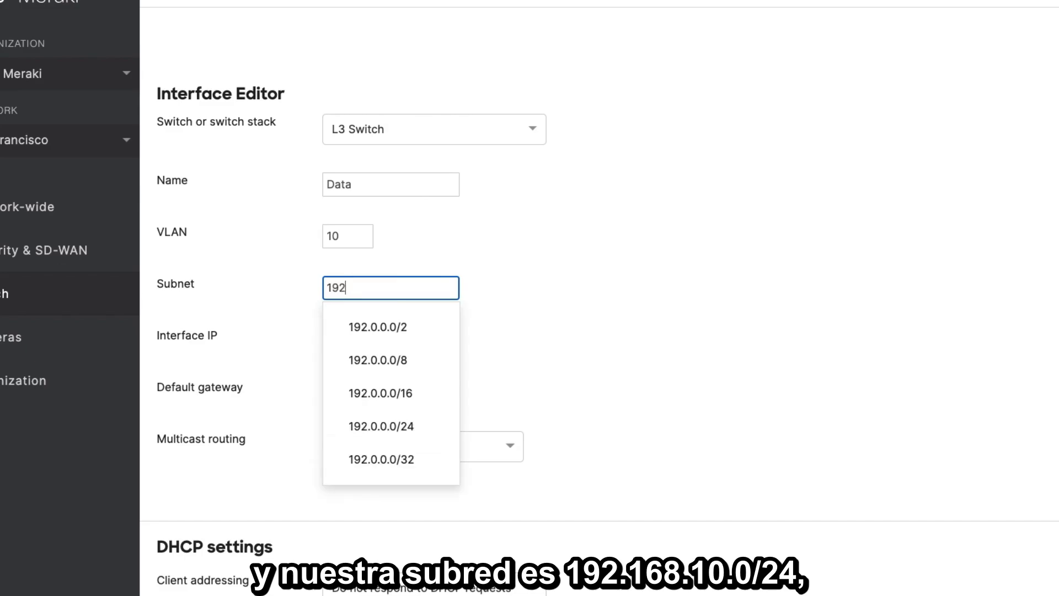
pyautogui.write('.168.10.0/24')
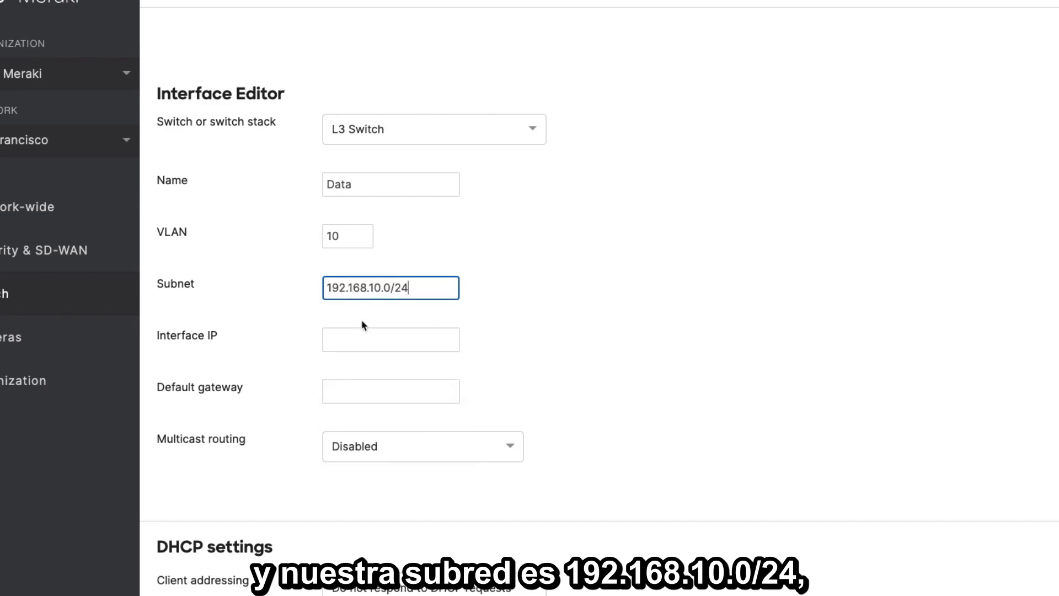
pyautogui.click(377, 343)
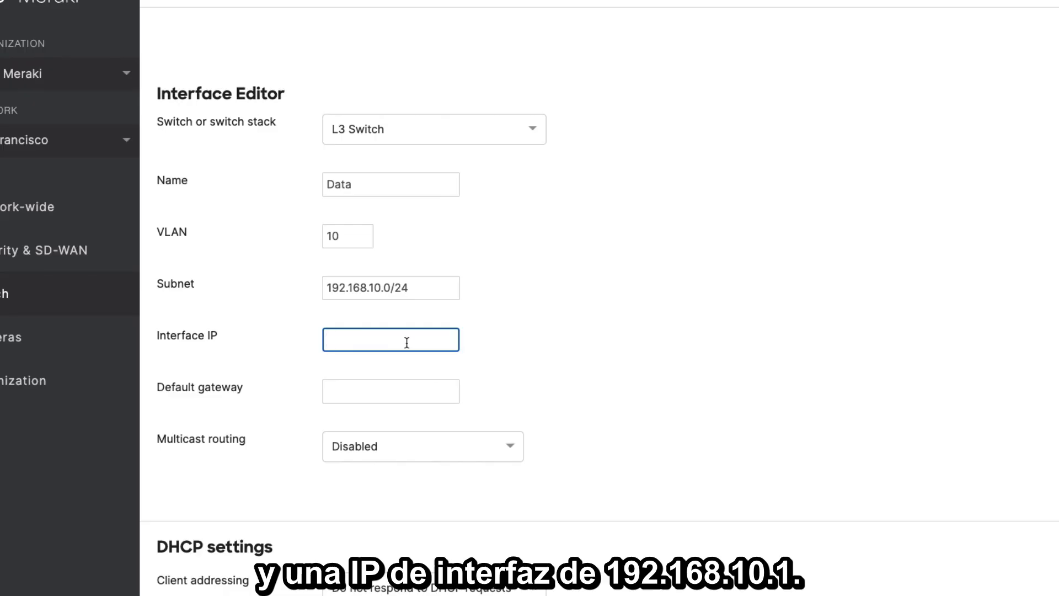
pyautogui.write('192.168.10.1')
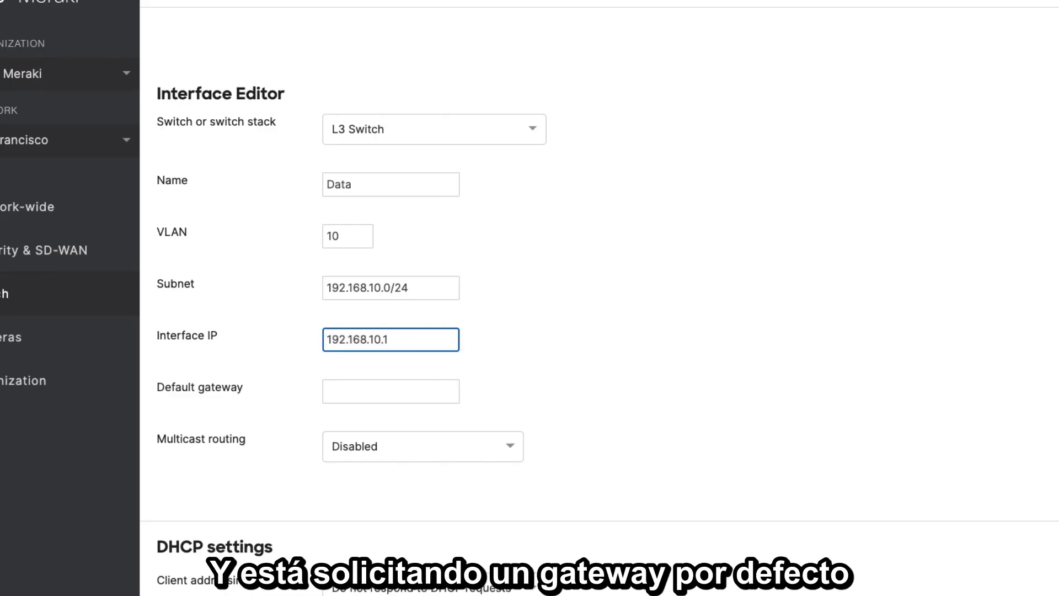
# - Set the default gateway to 192.168.30.1 and try to save the interface
pyautogui.click(391, 391)
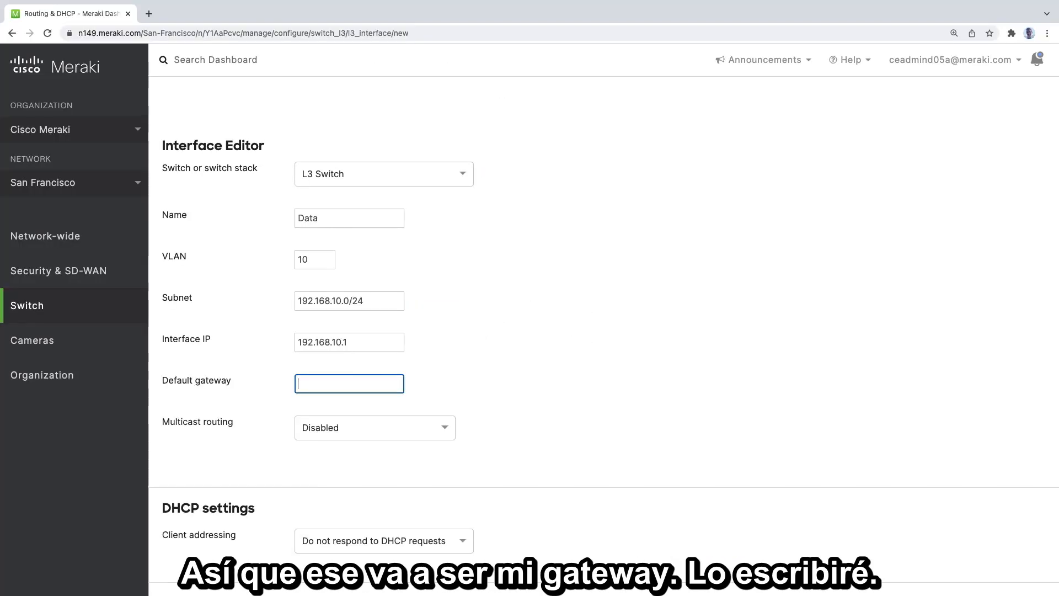
pyautogui.write('192.168.30.1')
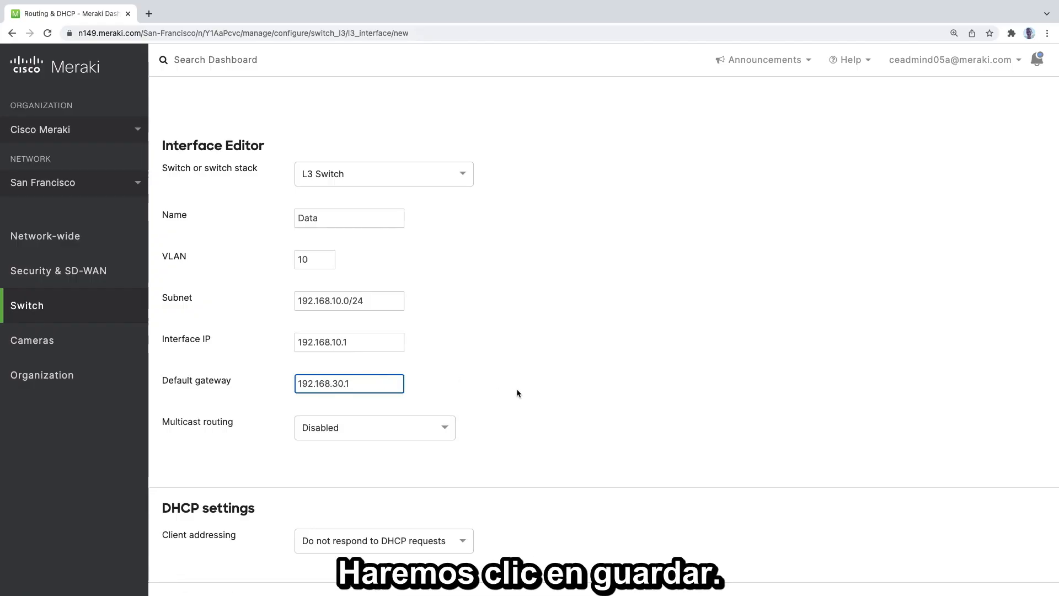
pyautogui.scroll(-3, 516, 389)
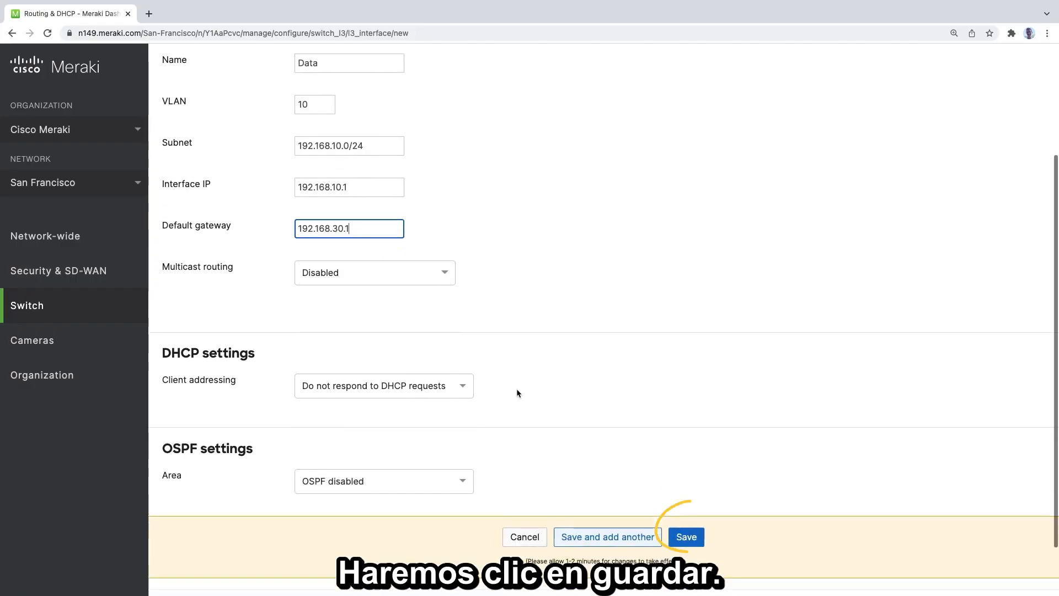
pyautogui.click(686, 526)
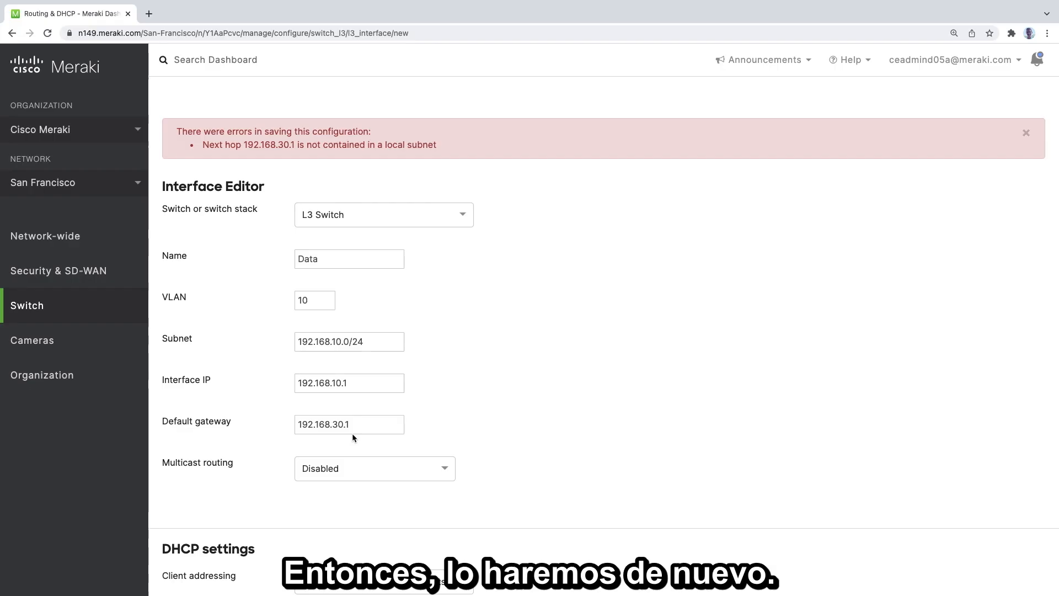
# - Rename the interface as Transit and change its VLAN to 30
pyautogui.doubleClick(315, 259)
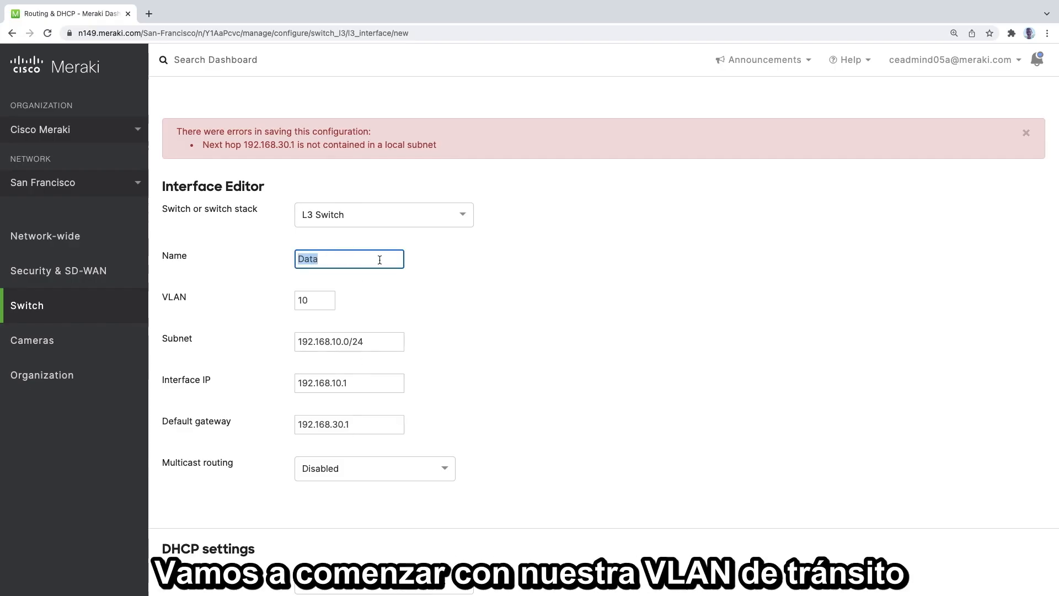
pyautogui.write('Tran')
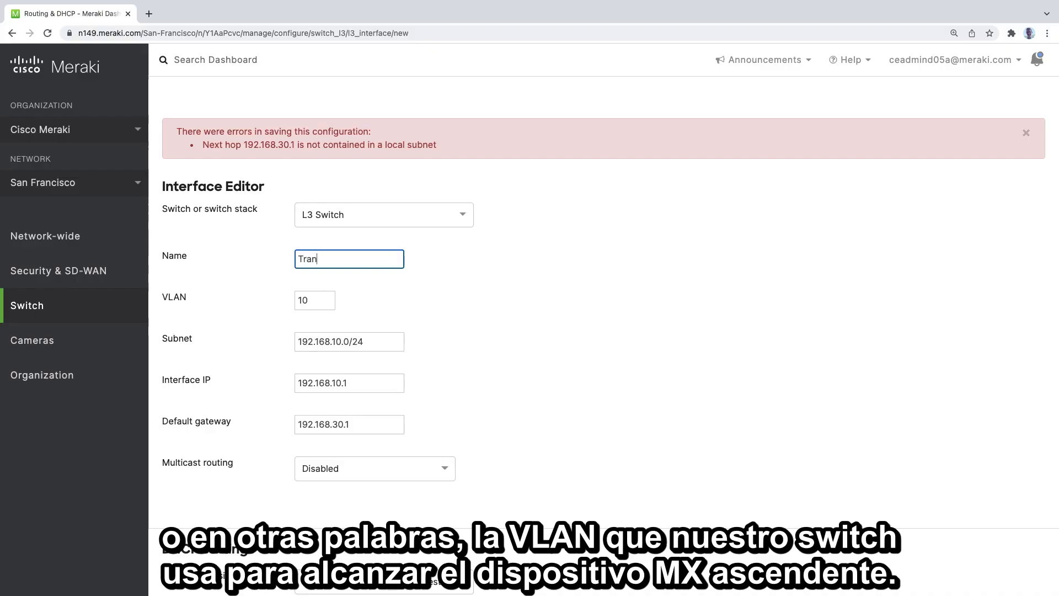
pyautogui.write('sit')
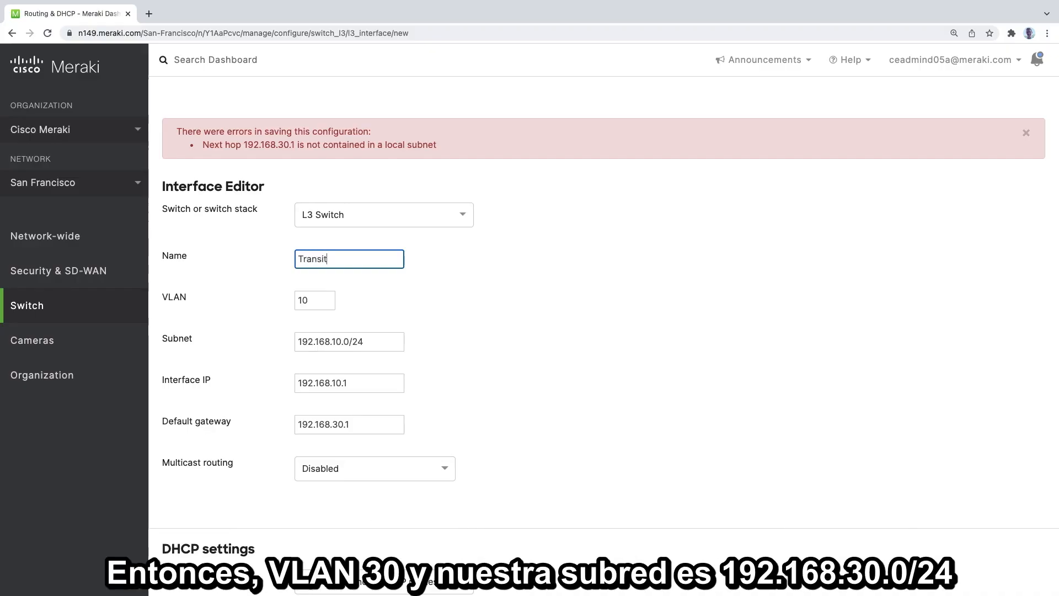
pyautogui.doubleClick(318, 295)
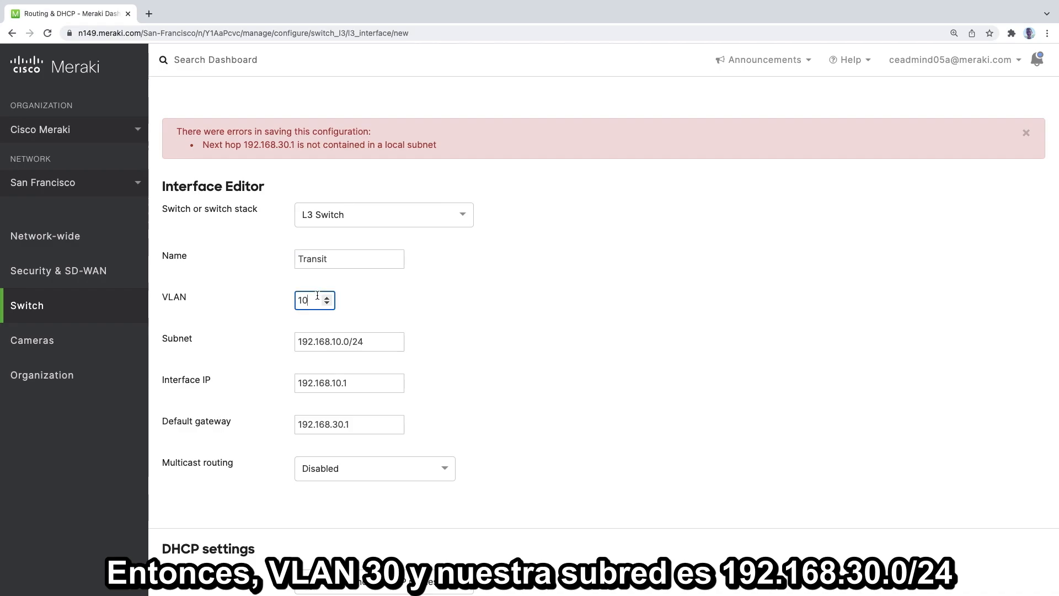
pyautogui.write('30')
pyautogui.press('Tab')
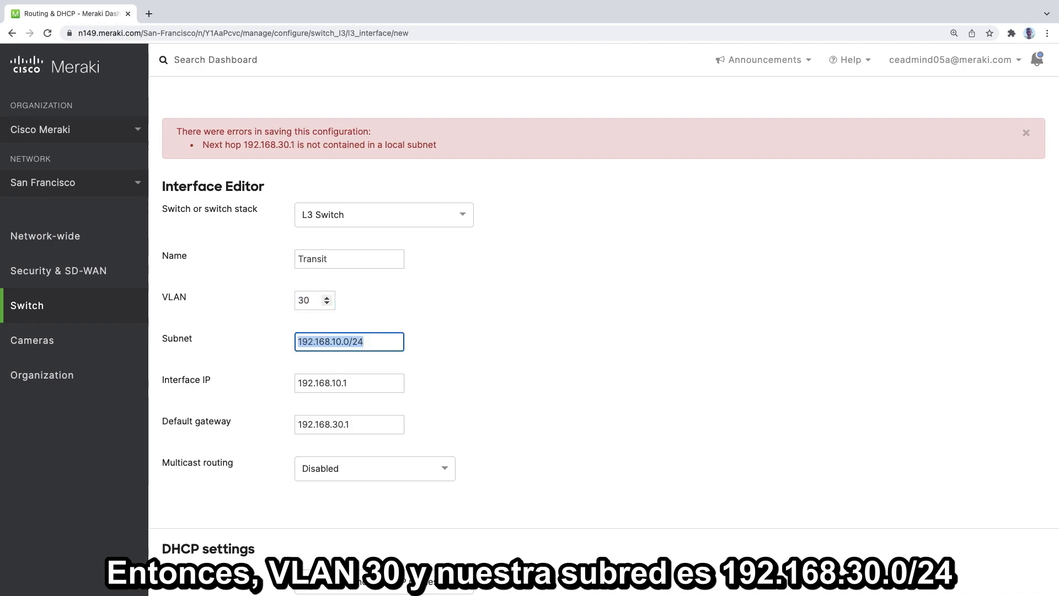
# - Set the Transit interface's subnet to 192.168.30.0/24 and its interface IP to 192.168.30.2
pyautogui.write('192.168')
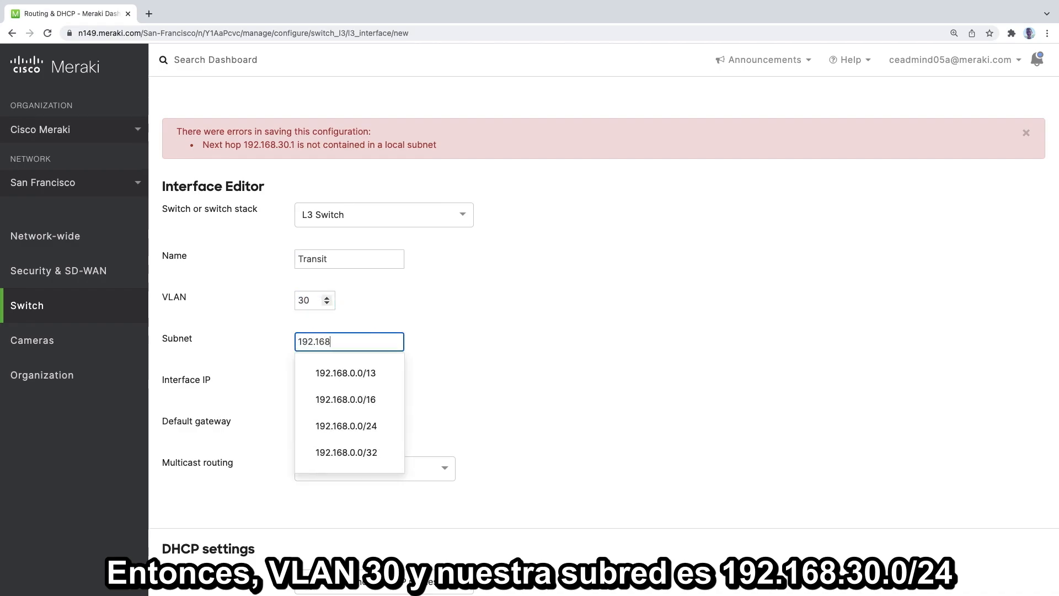
pyautogui.write('.3')
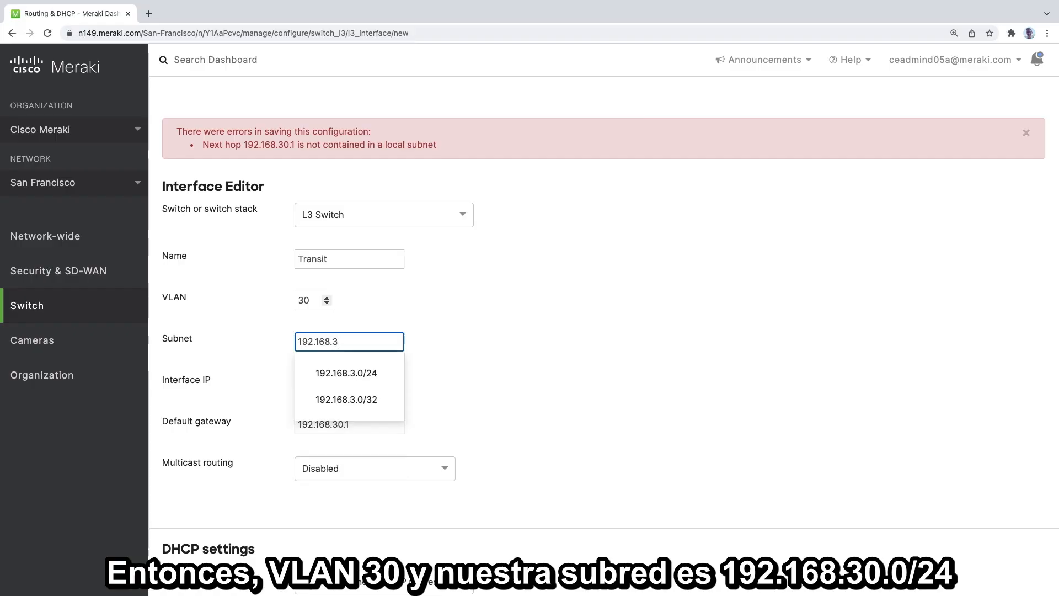
pyautogui.write('0.0/24')
pyautogui.press('Tab')
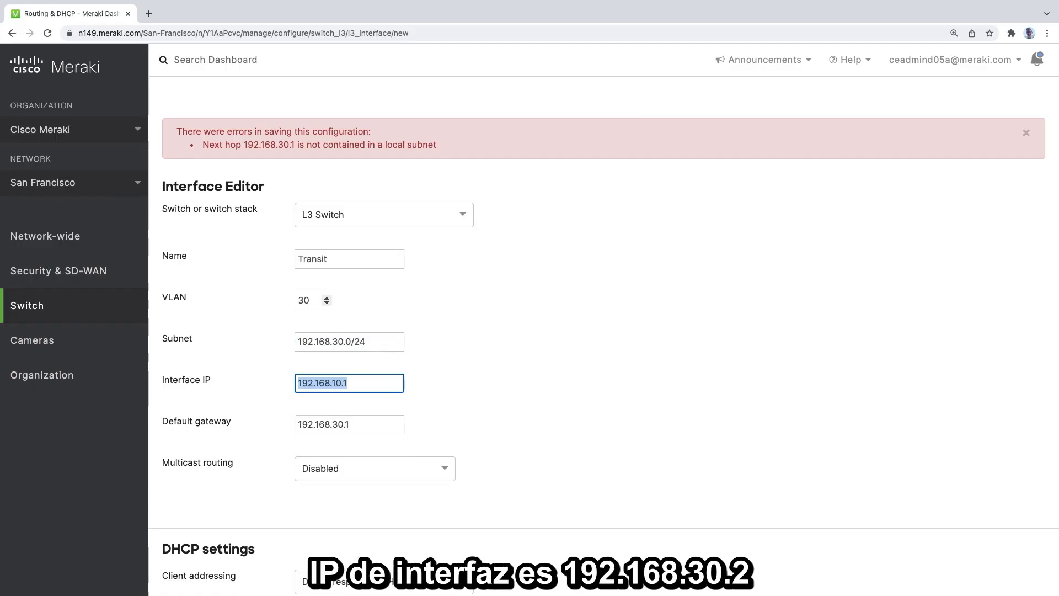
pyautogui.write('192.1')
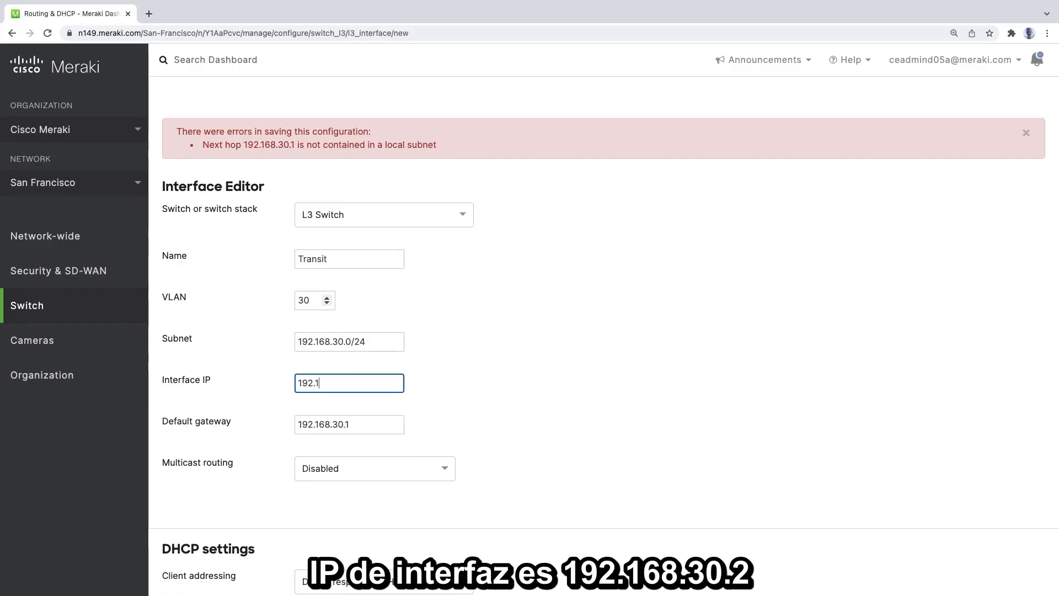
pyautogui.write('68.3')
pyautogui.press('BackSpace')
pyautogui.write('.30.2')
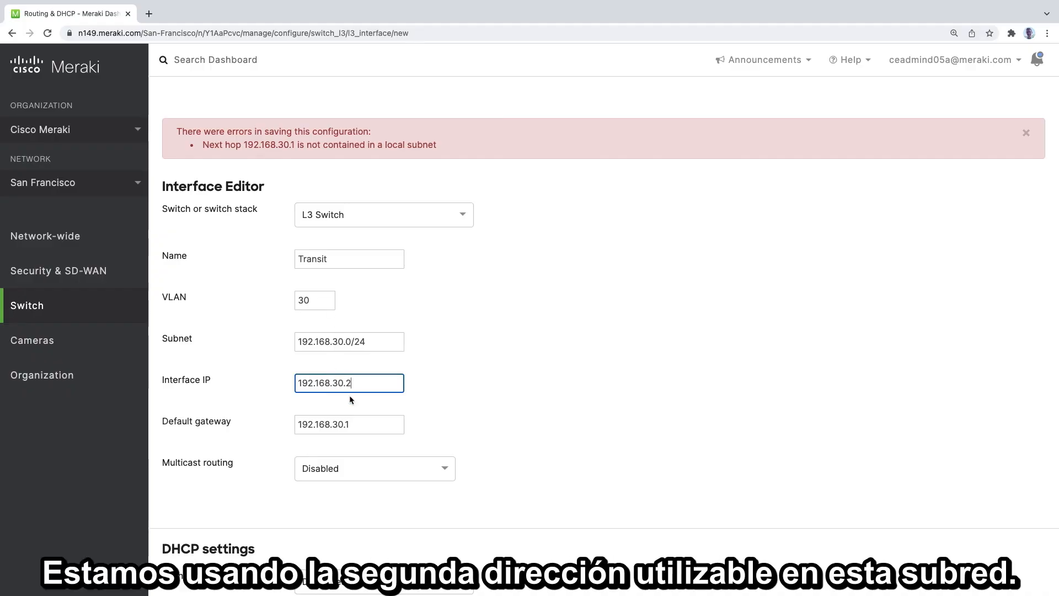
# - Check the Transit interface's default gateway and save the interface without adding another
pyautogui.click(364, 406)
pyautogui.click(325, 425)
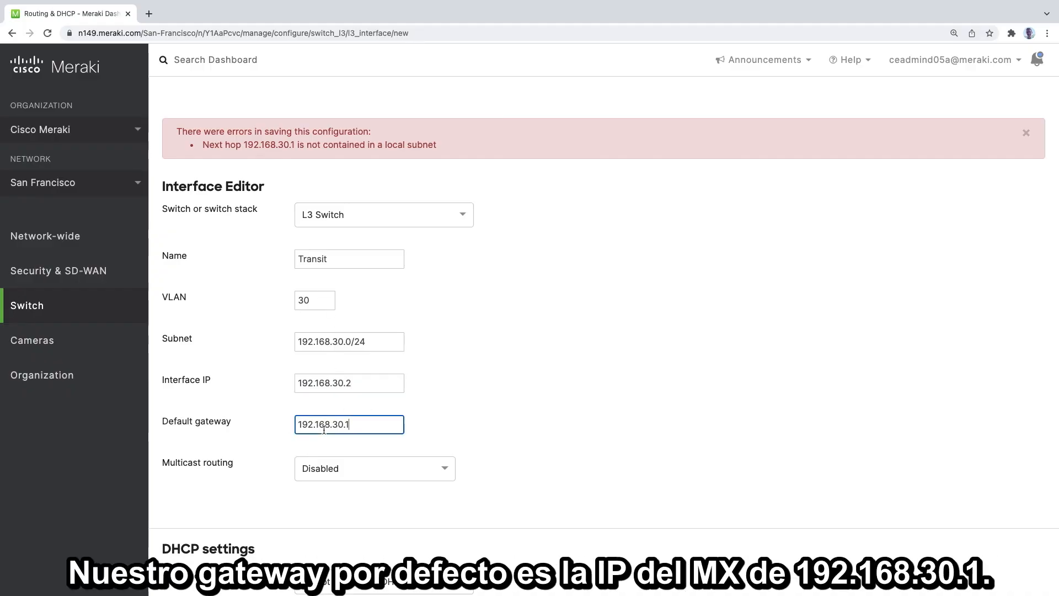
pyautogui.moveTo(356, 425); pyautogui.dragTo(292, 428)
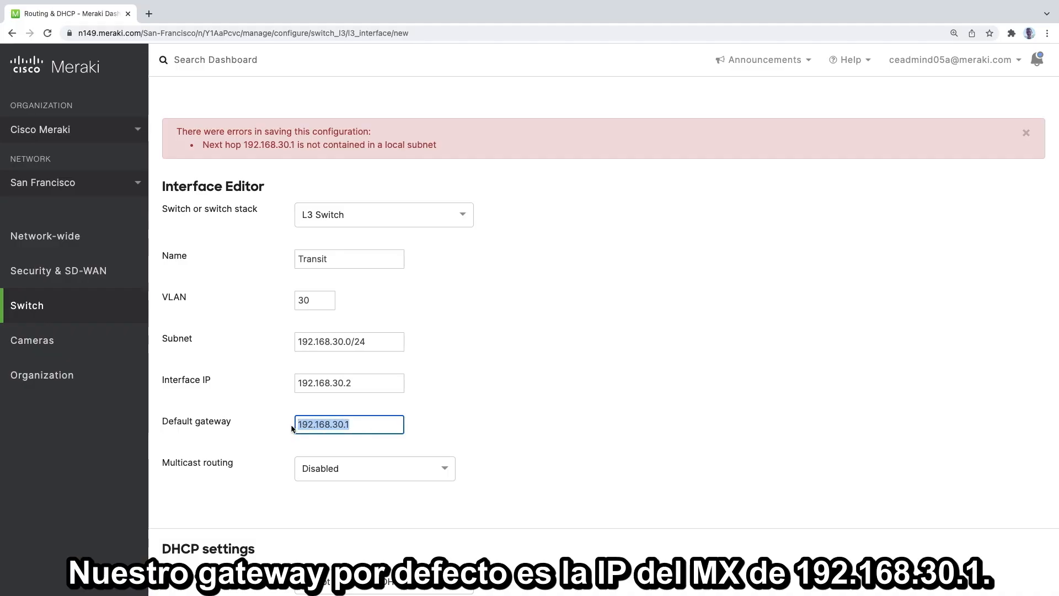
pyautogui.click(358, 425)
pyautogui.scroll(-3, 520, 433)
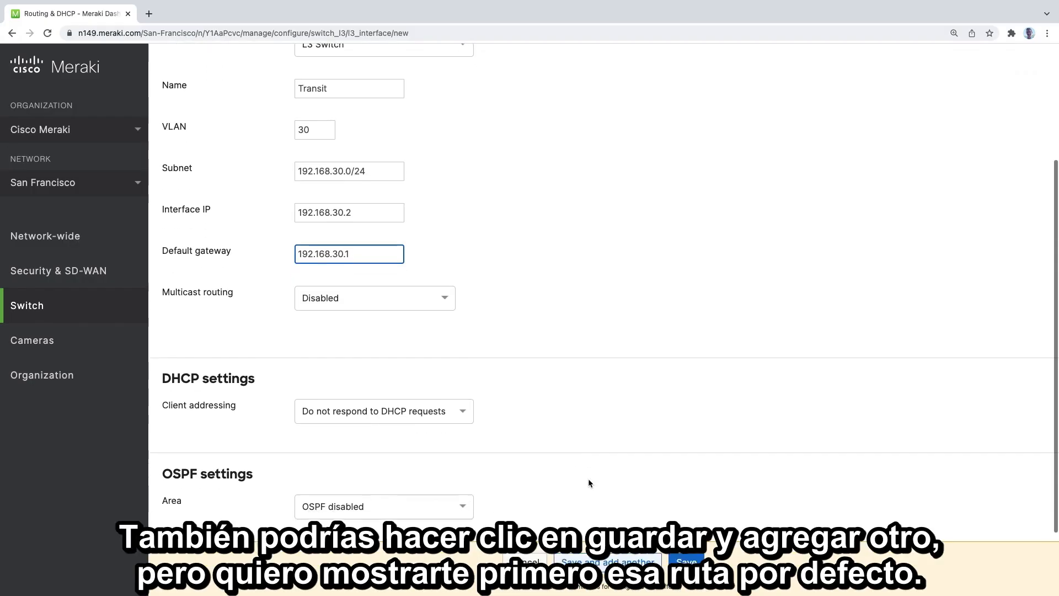
pyautogui.scroll(-1, 588, 483)
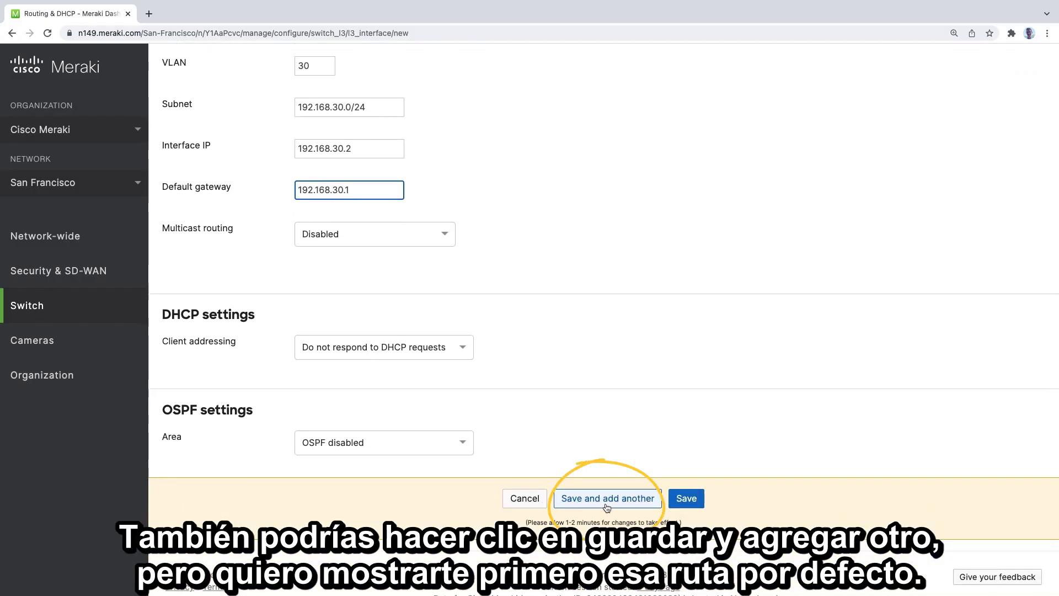
pyautogui.click(688, 499)
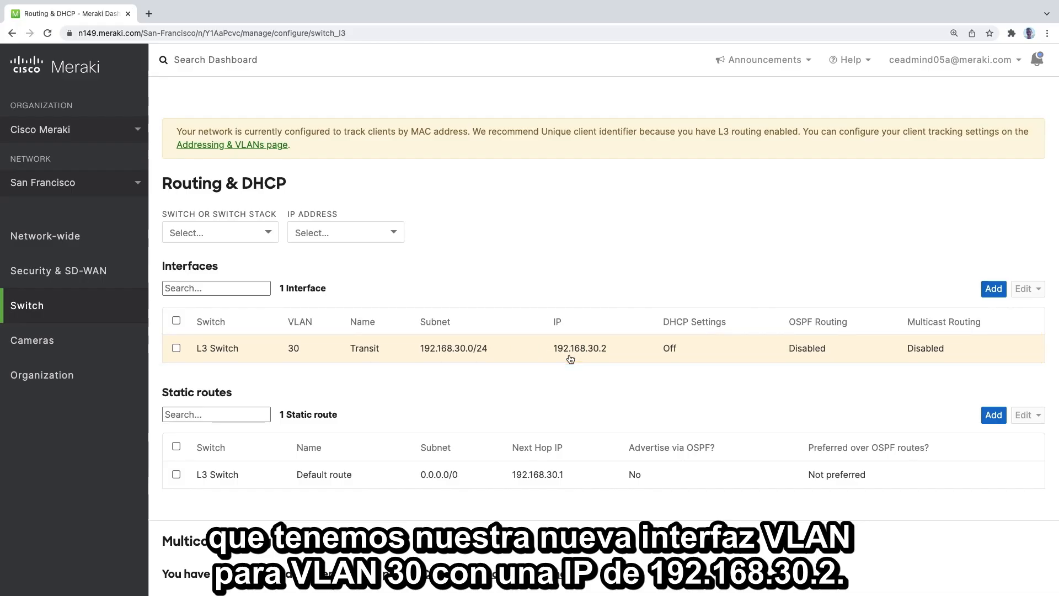
# - Add another interface on L3 Switch, named Data, with VLAN 10
pyautogui.scroll(-2, 567, 390)
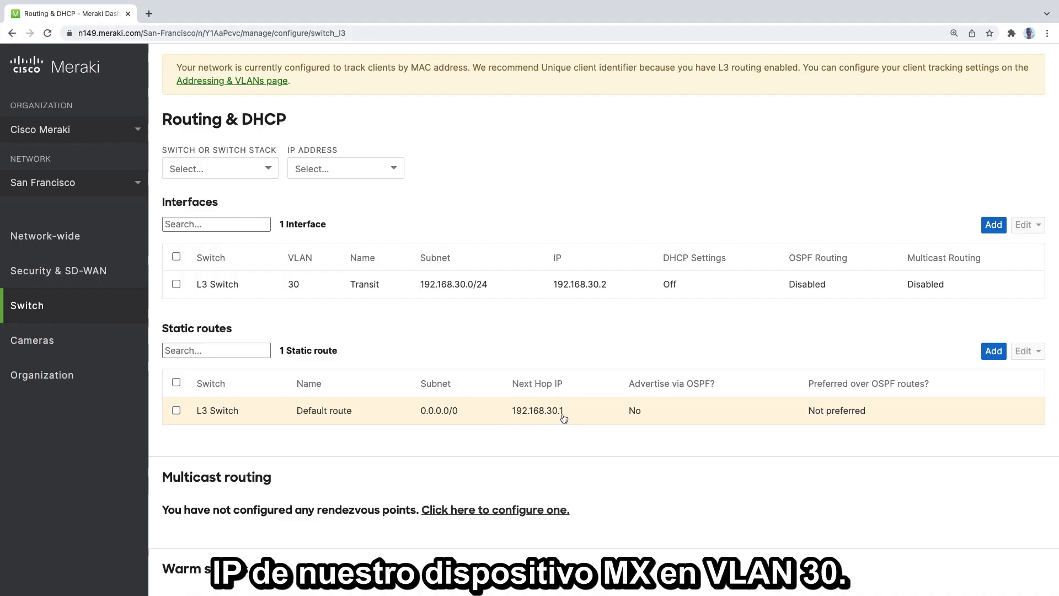
pyautogui.scroll(2, 582, 437)
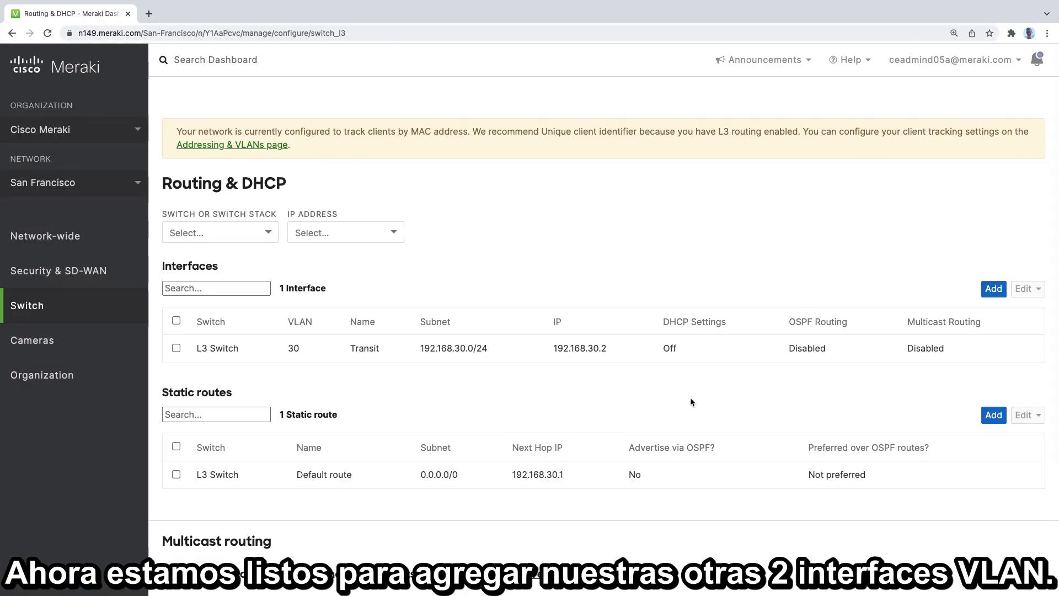
pyautogui.click(995, 291)
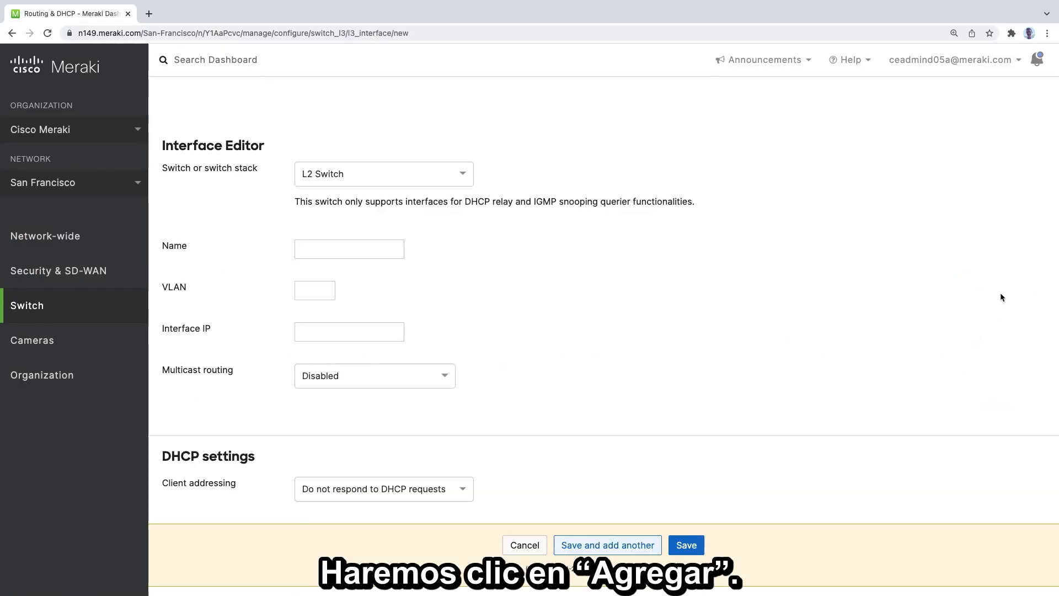
pyautogui.click(465, 177)
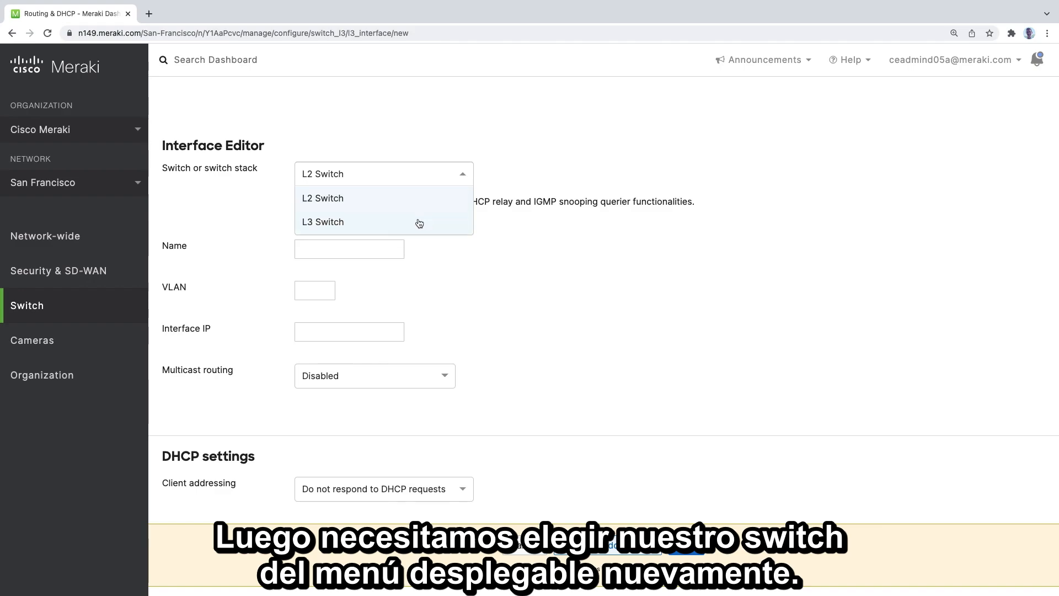
pyautogui.click(375, 223)
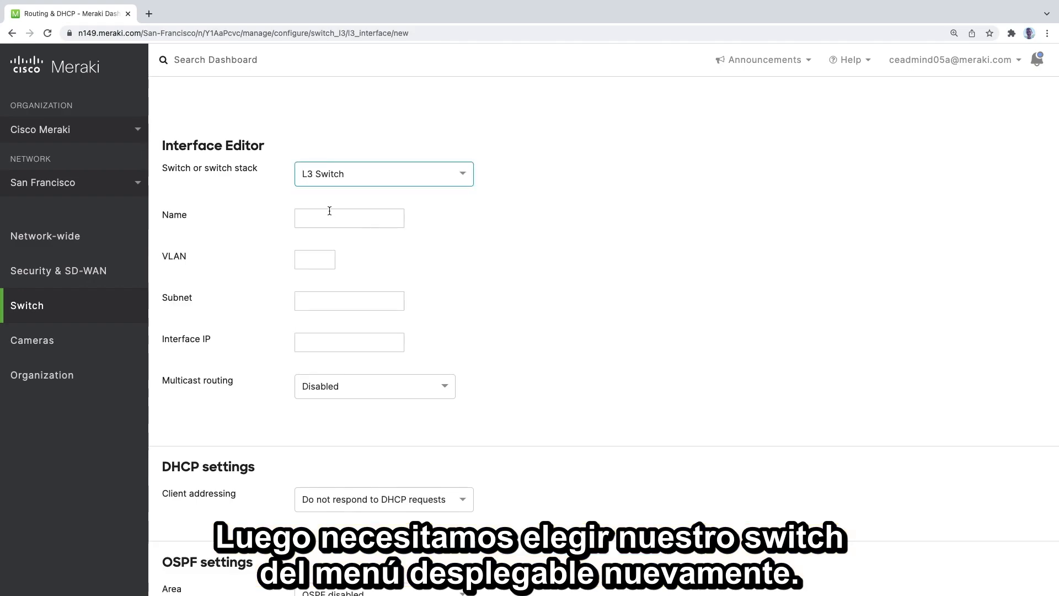
pyautogui.click(362, 222)
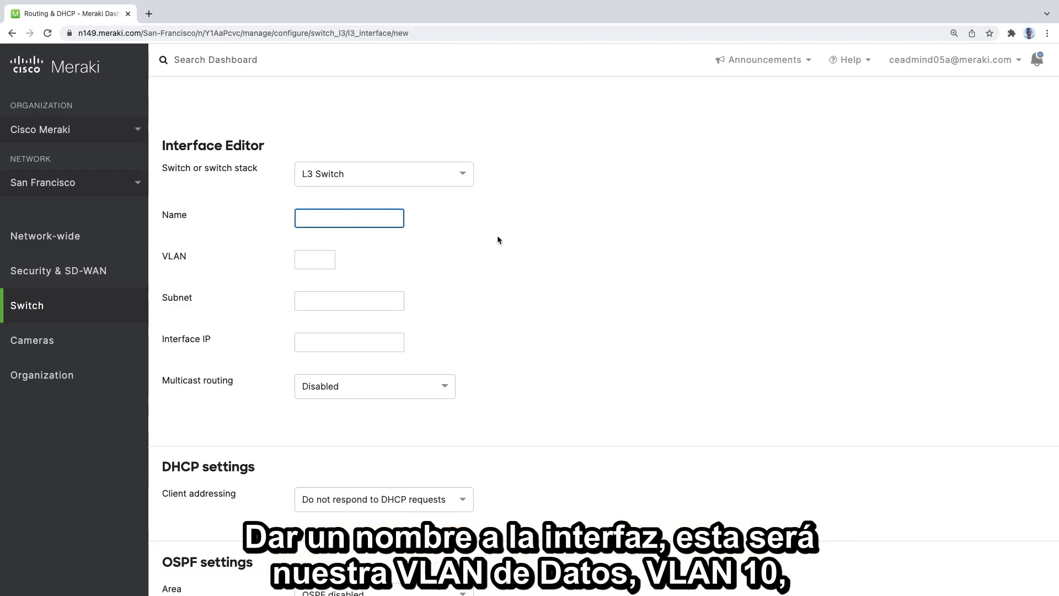
pyautogui.write('Data')
pyautogui.press('Tab')
pyautogui.write('10')
pyautogui.press('Tab')
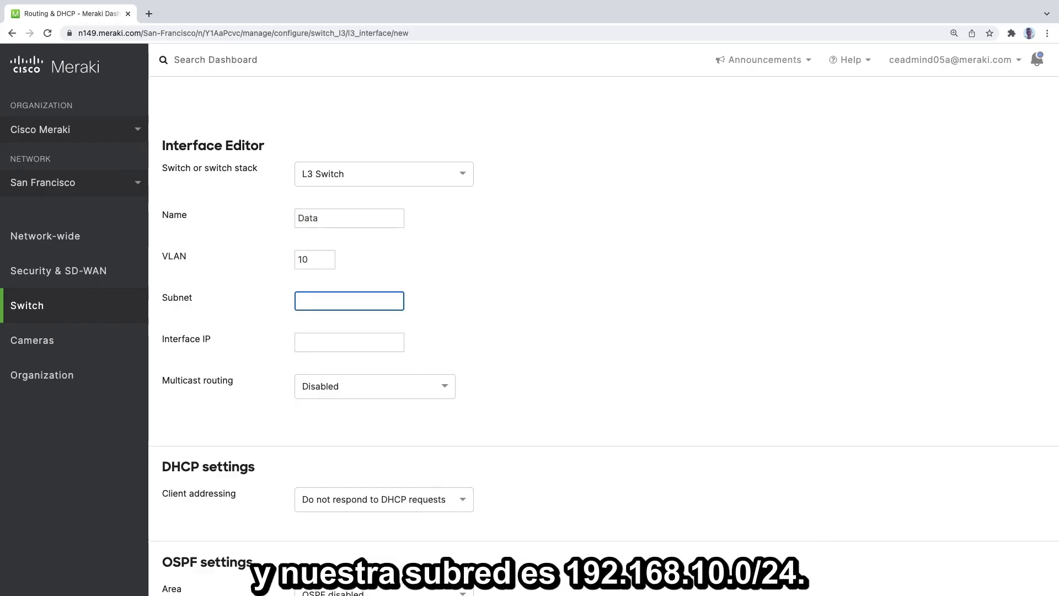
# - Set the Data interface's subnet to 192.168.10.0/24 and interface IP to 192.168.10.1, saving it with the option to add another
pyautogui.write('192.16')
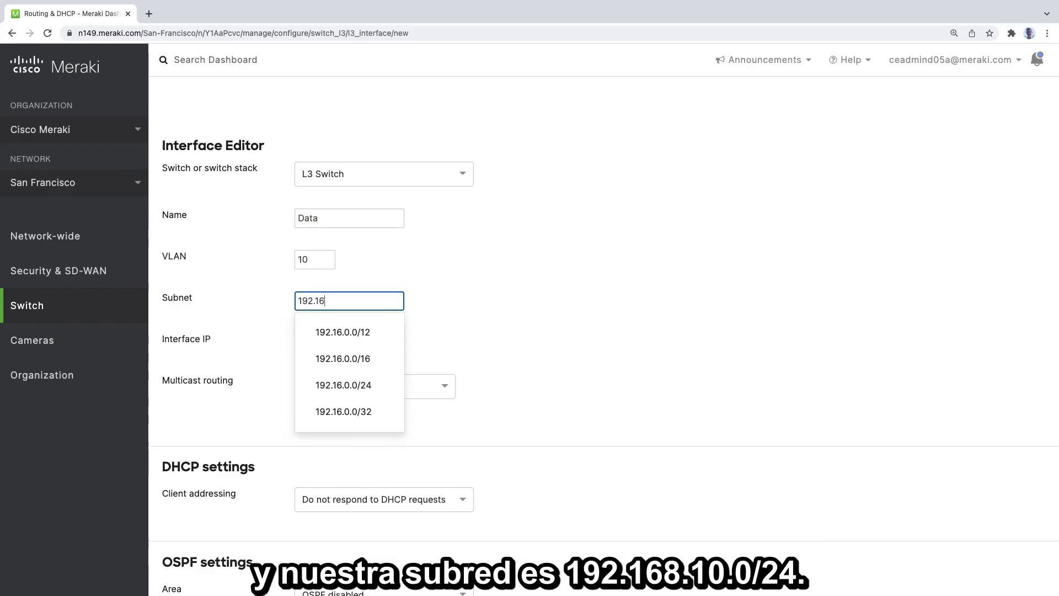
pyautogui.write('8.10.0/24')
pyautogui.press('Tab')
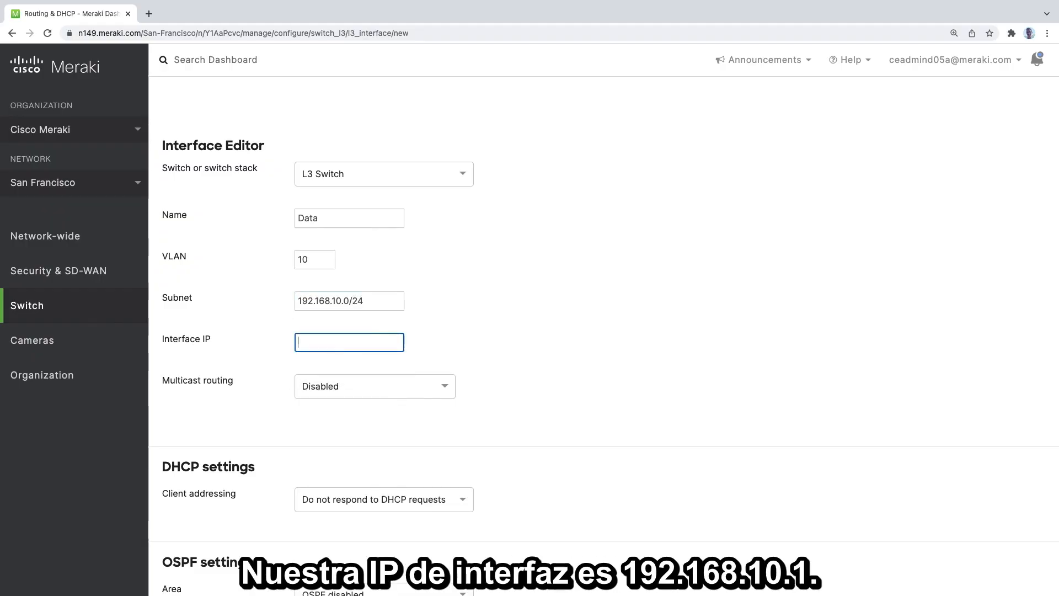
pyautogui.write('192.168.10.1')
pyautogui.click(611, 254)
pyautogui.scroll(-3, 661, 270)
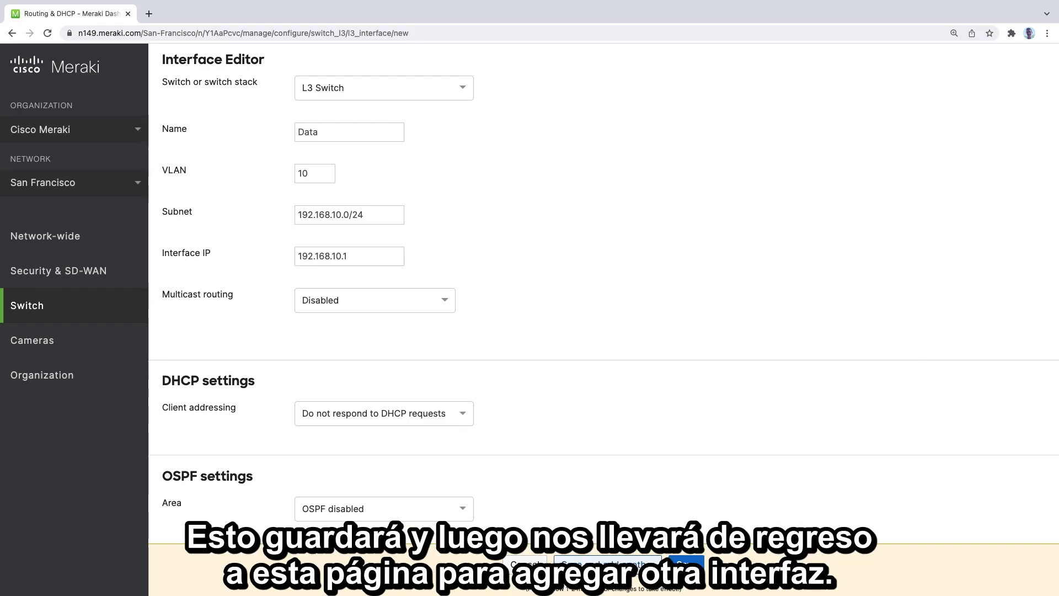
pyautogui.click(607, 564)
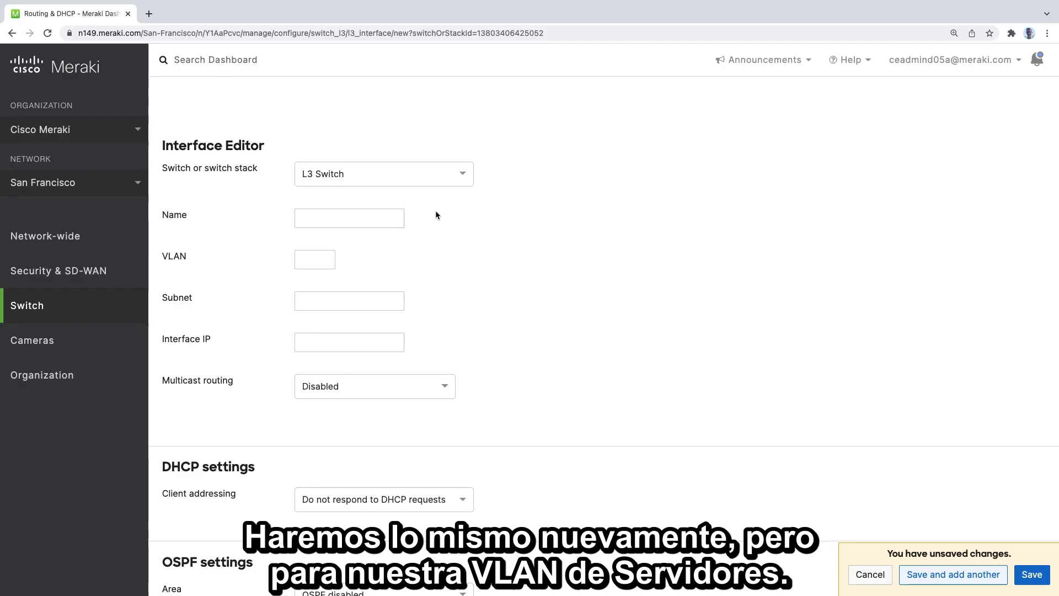
# - Name the new interface on L3 Switch Server and assign it VLAN 20
pyautogui.click(376, 220)
pyautogui.write('Server')
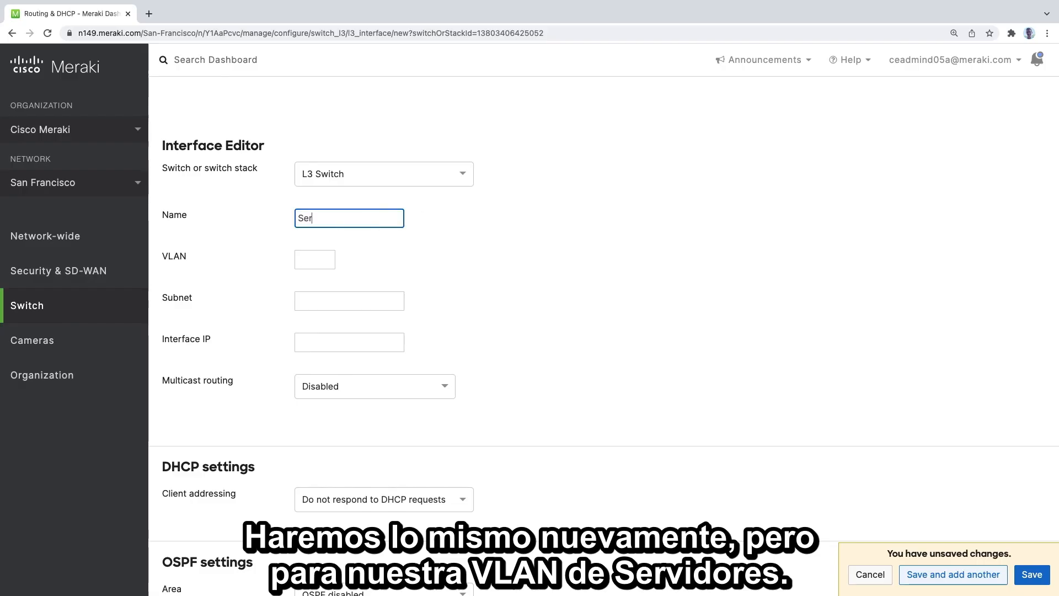
pyautogui.press('Tab')
pyautogui.write('20')
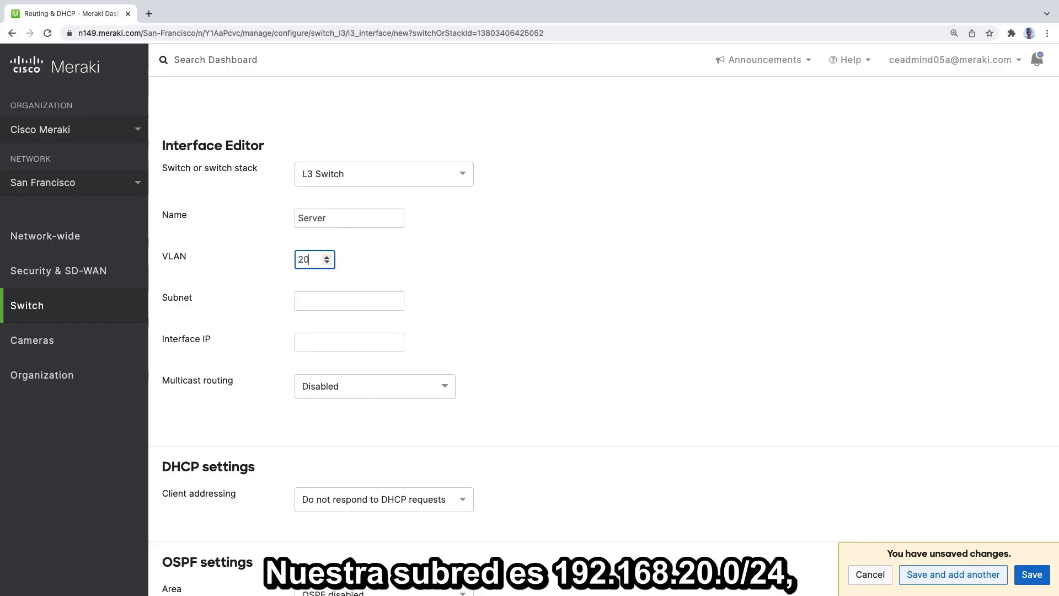
# - Set the Server interface's subnet to 192.168.20.0/24 and interface IP to 192.168.20.1, and save it without adding another
pyautogui.press('Tab')
pyautogui.write('19')
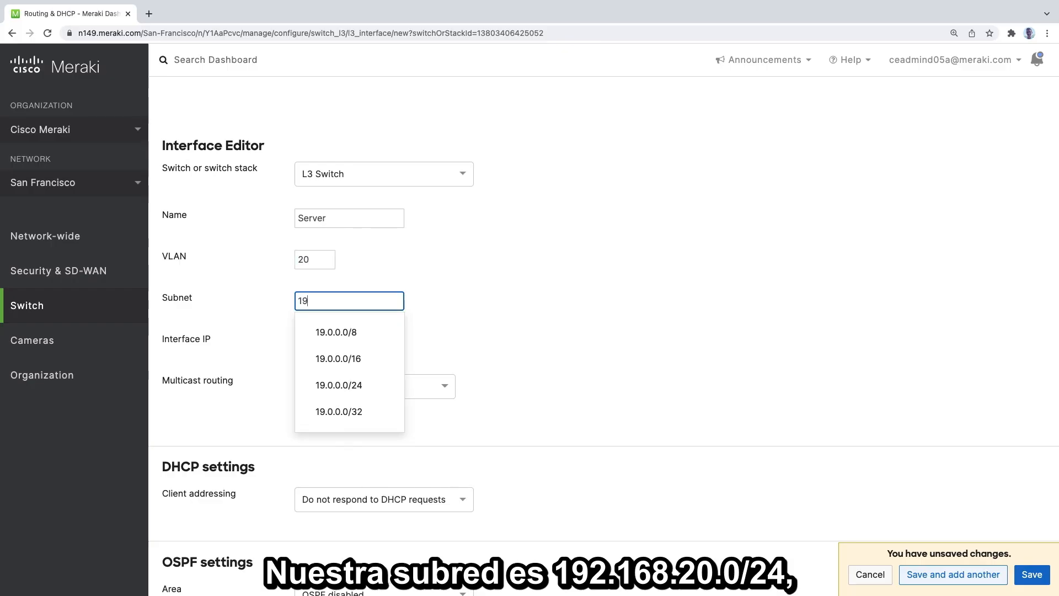
pyautogui.write('2.168.20')
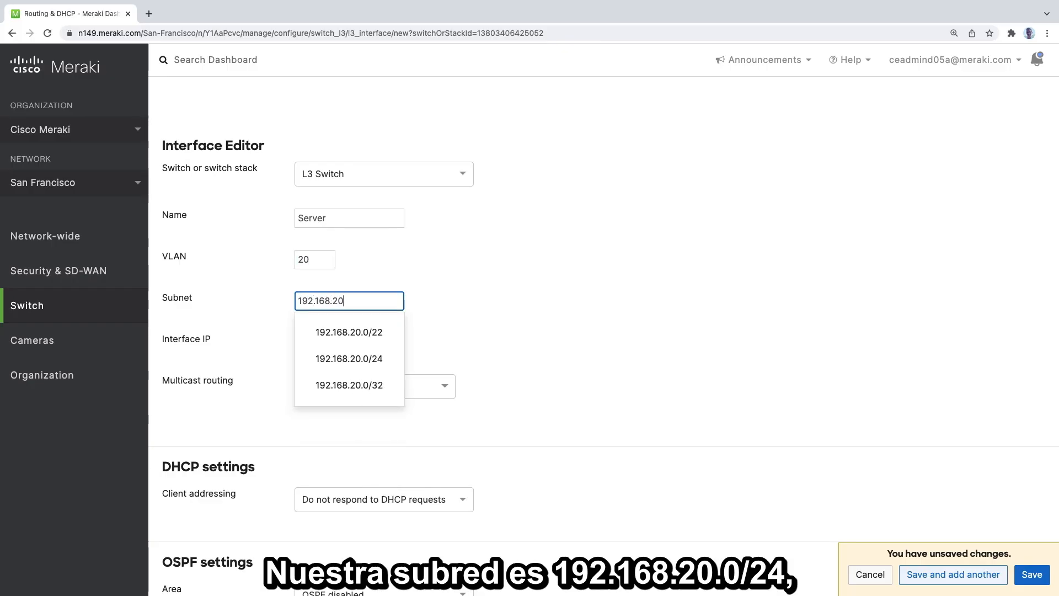
pyautogui.write('.0/24')
pyautogui.press('Tab')
pyautogui.write('19')
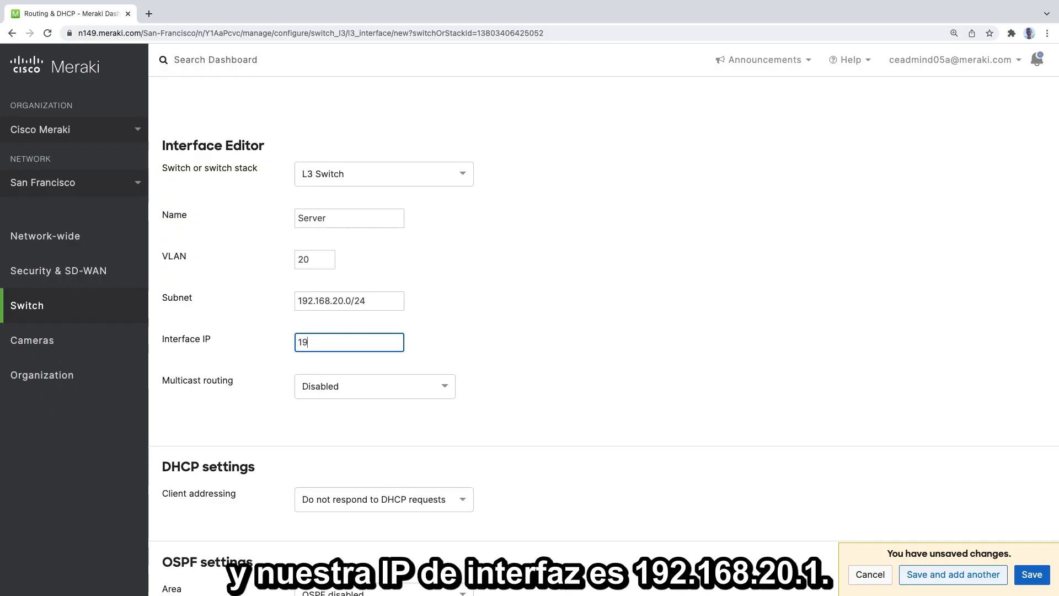
pyautogui.write('2.168.20.1')
pyautogui.click(650, 320)
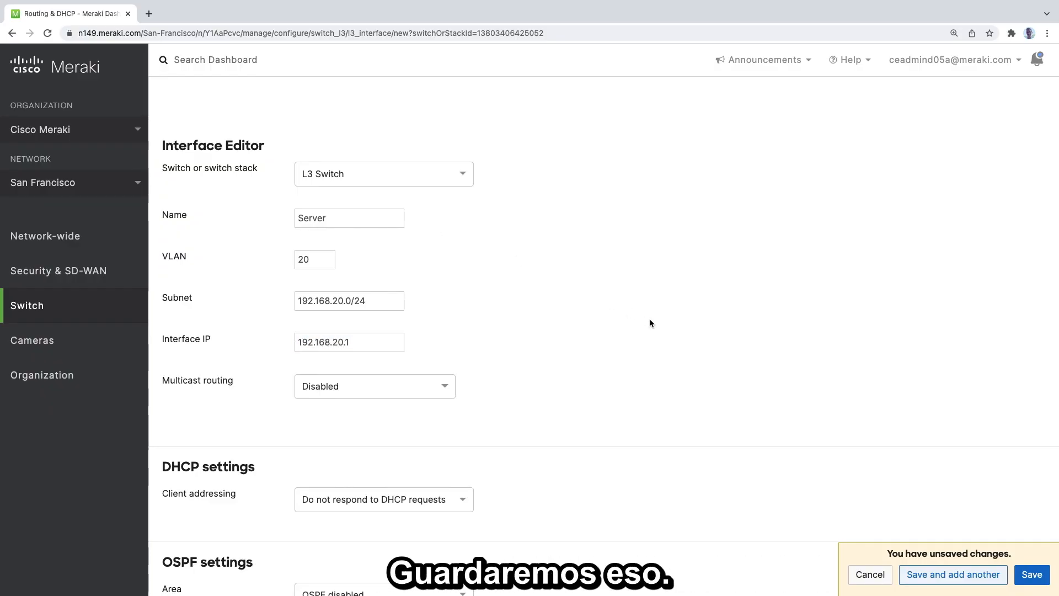
pyautogui.click(1032, 579)
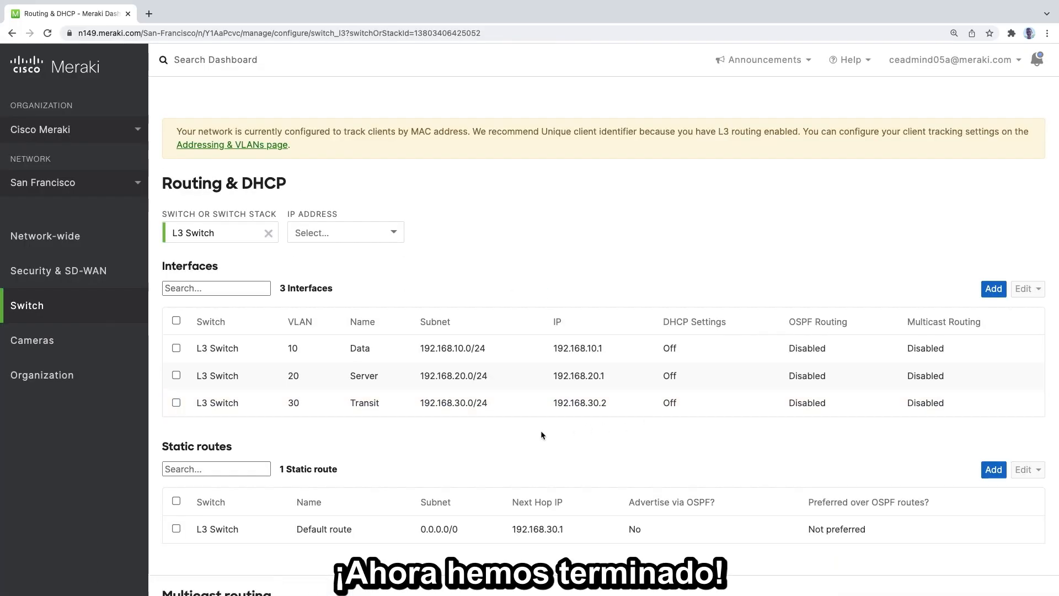
pyautogui.scroll(-2, 528, 436)
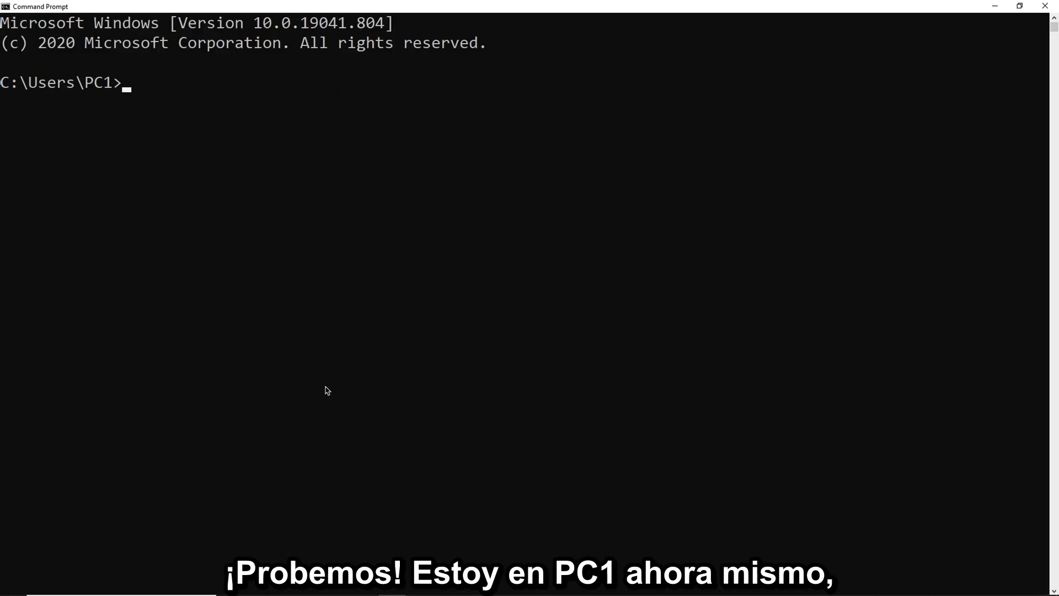
# - In the Command Prompt on PC1, test inter-VLAN connectivity by pinging 192.168.20.5
pyautogui.click(128, 84)
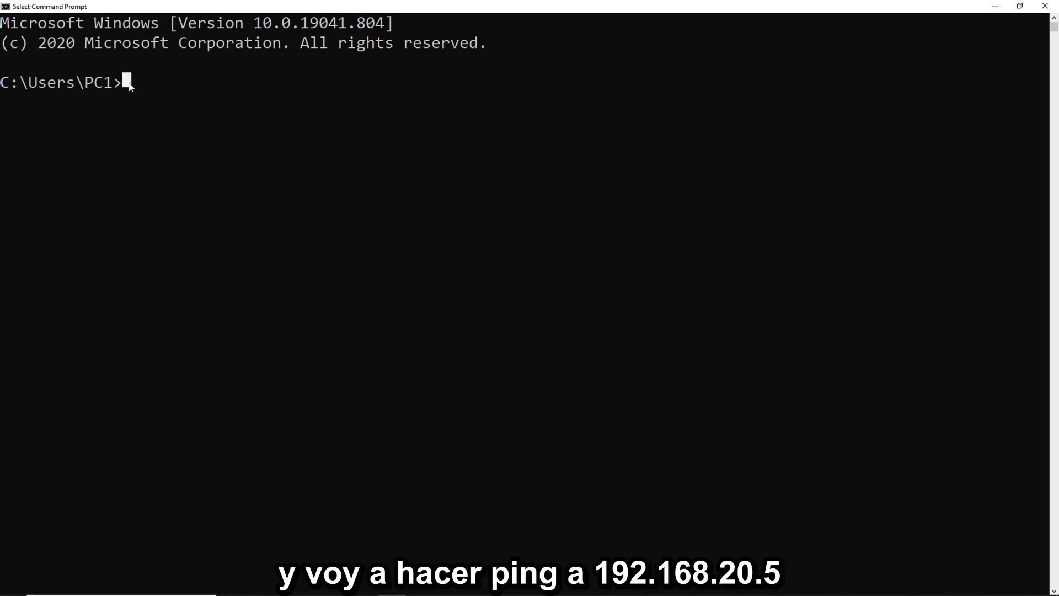
pyautogui.write('ping 1')
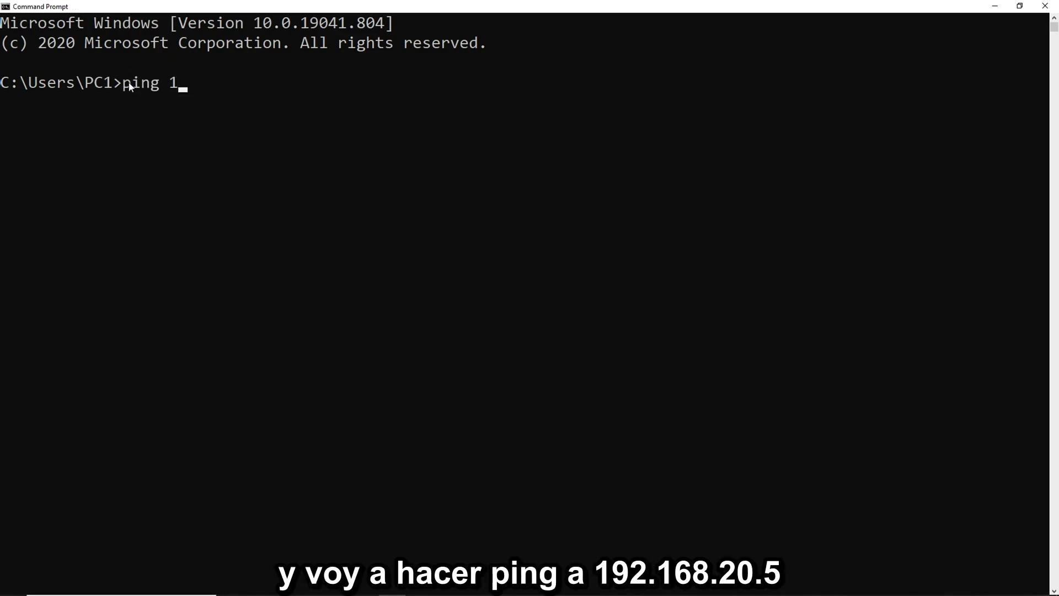
pyautogui.write('92.168.20.5')
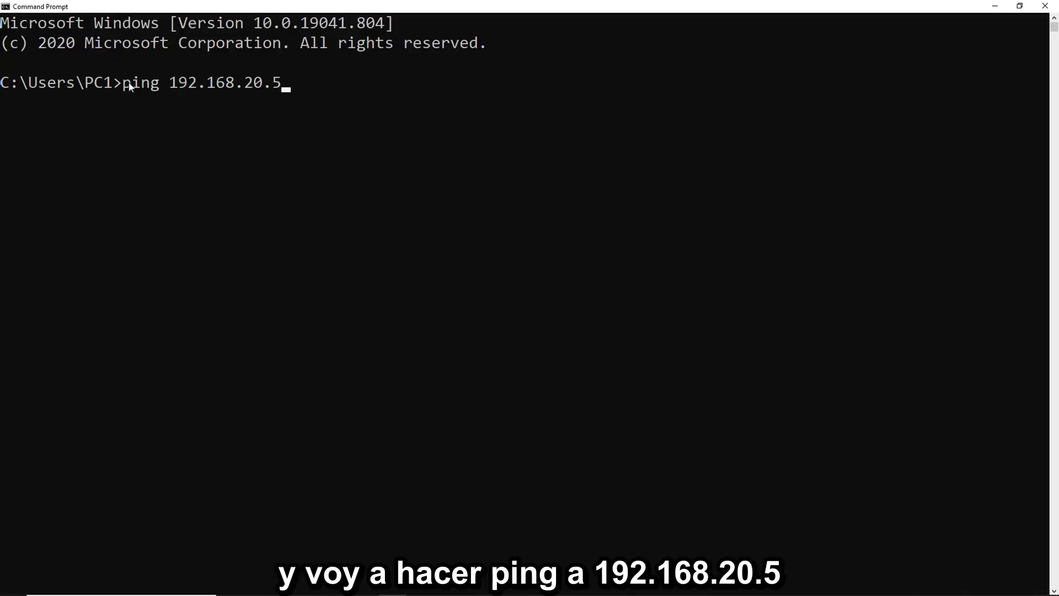
pyautogui.press('Return')
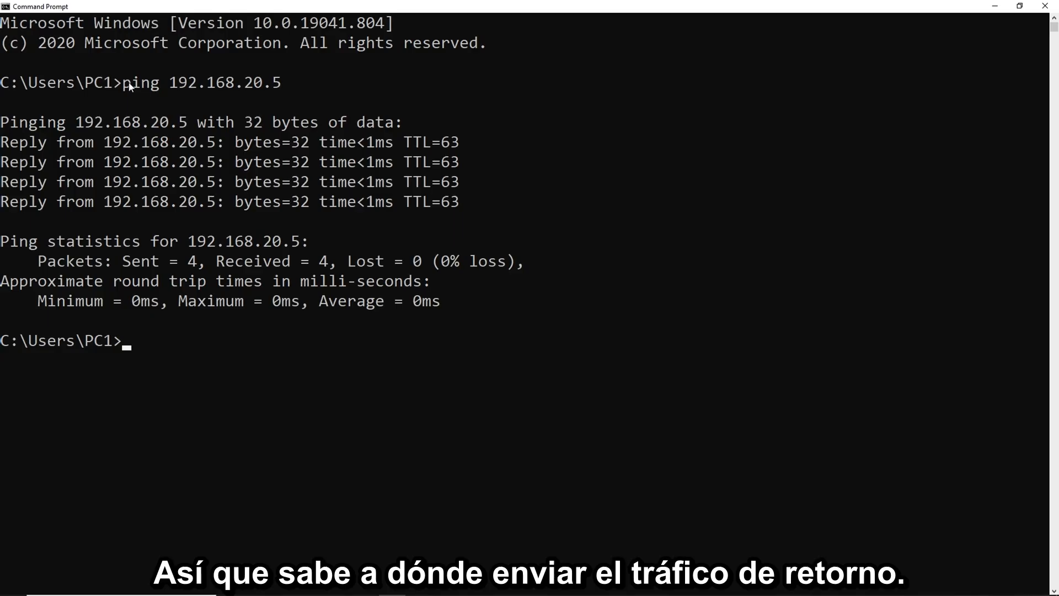
# - Test internet connectivity from PC1 by pinging 8.8.8.8
pyautogui.write('ping ')
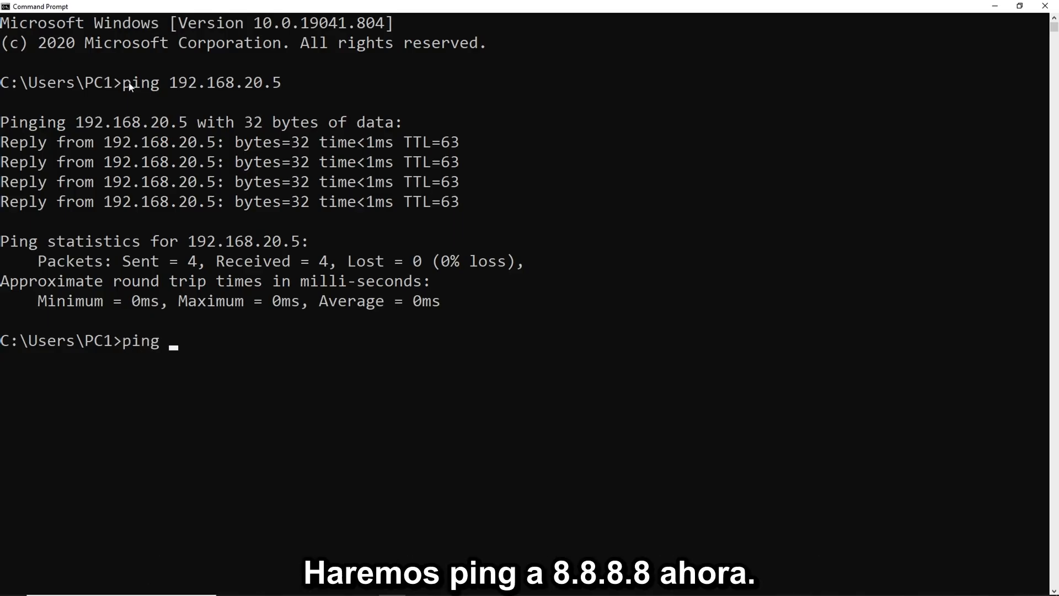
pyautogui.write('8.8.8.8')
pyautogui.press('Return')
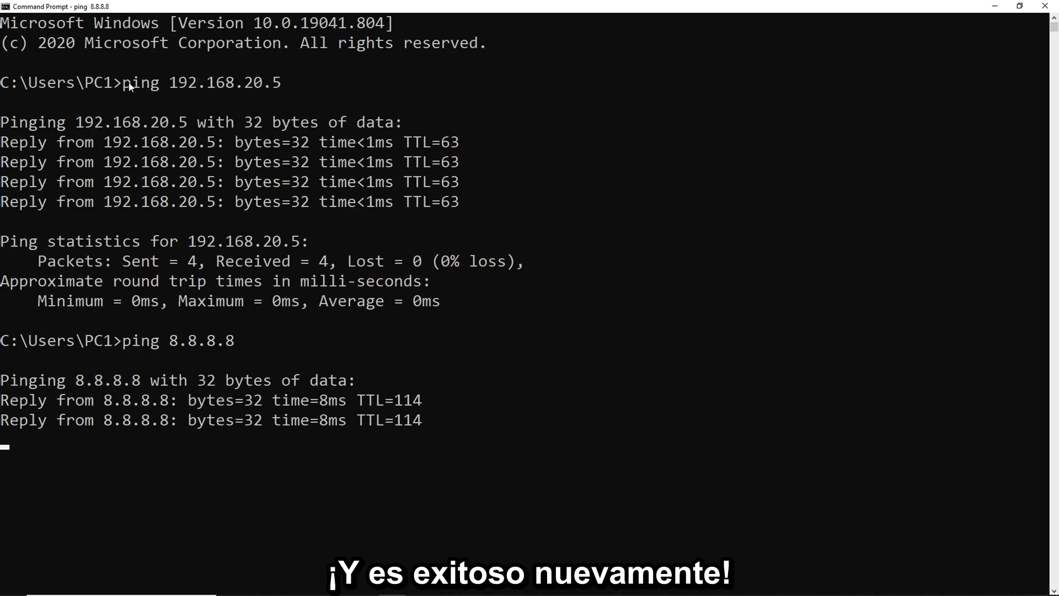